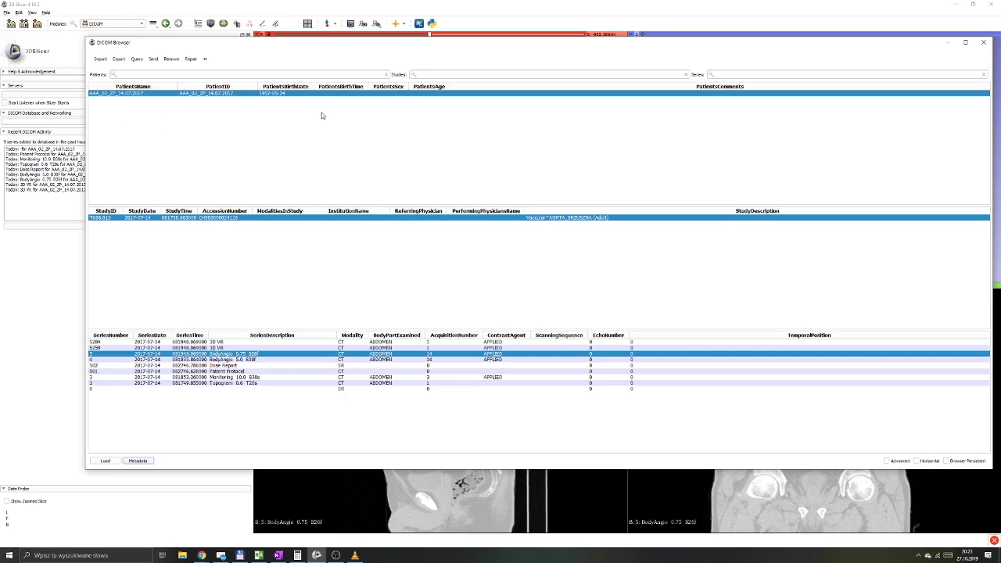
# - Select only the BodyAngio 0.75 B26f series in the DICOM Browser
pyautogui.keyDown('shift'); pyautogui.click(246, 371); pyautogui.keyUp('shift')
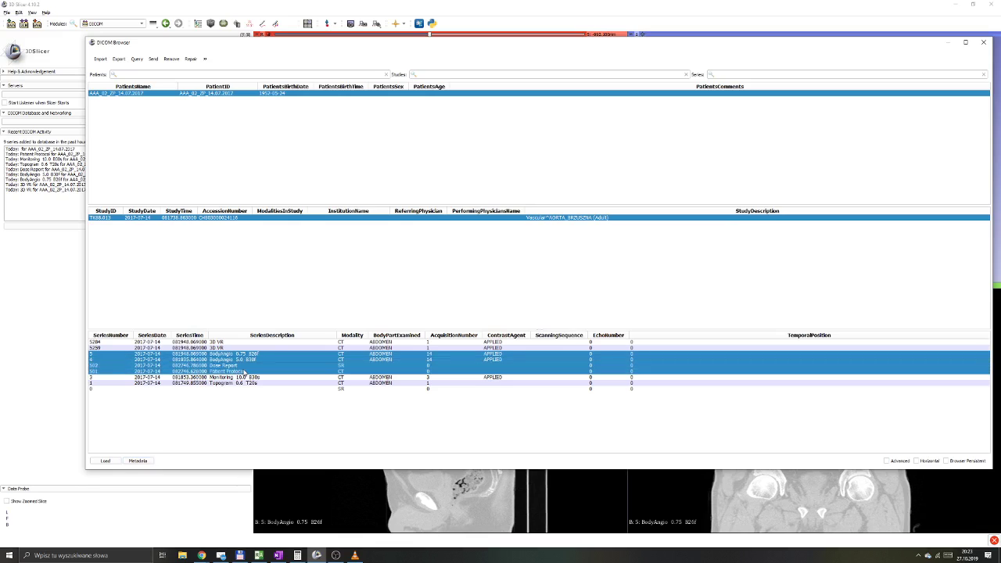
pyautogui.click(252, 354)
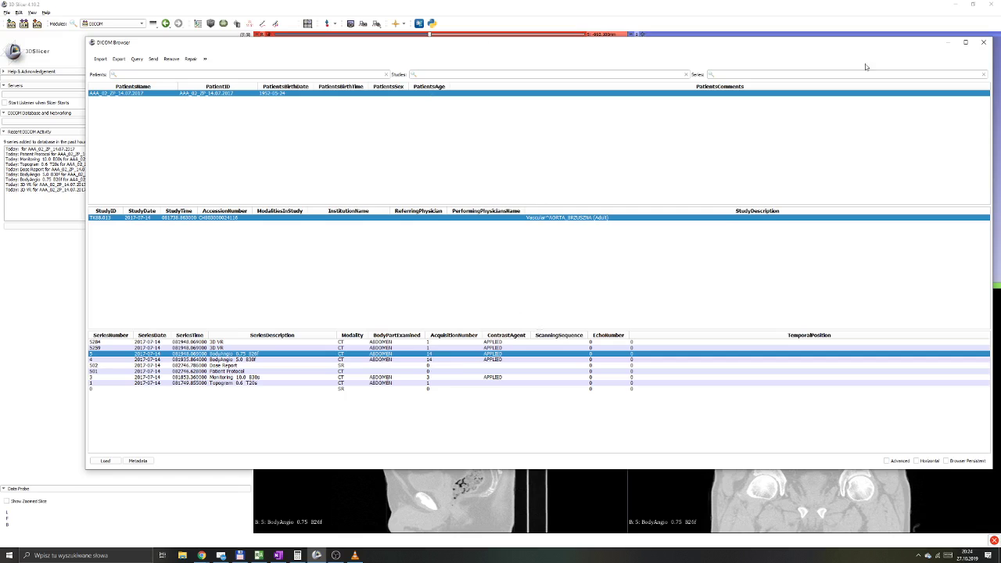
# - Load the BodyAngio series, shift the axial slice and raise CT contrast via window/level
pyautogui.click(984, 42)
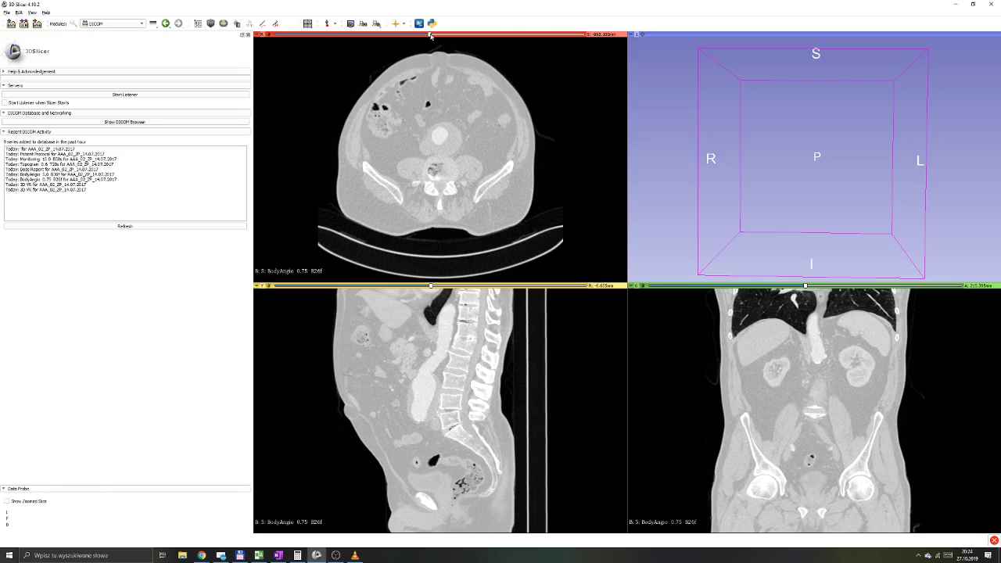
pyautogui.moveTo(430, 35)
pyautogui.mouseDown()
pyautogui.moveTo(513, 36)
pyautogui.moveTo(351, 36)
pyautogui.moveTo(518, 34)
pyautogui.moveTo(480, 34)
pyautogui.mouseUp()
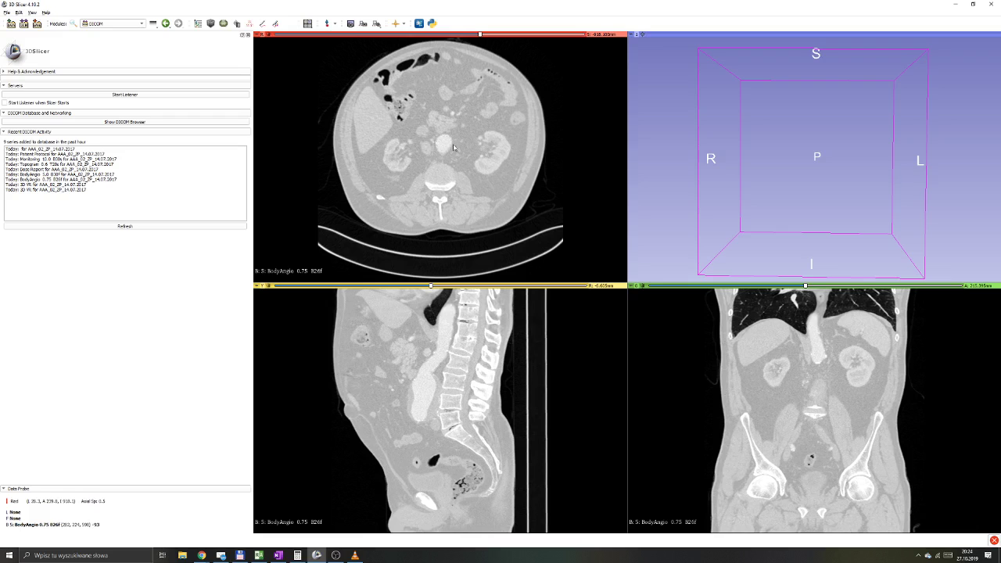
pyautogui.moveTo(460, 134)
pyautogui.mouseDown()
pyautogui.moveTo(377, 117)
pyautogui.moveTo(385, 103)
pyautogui.mouseUp()
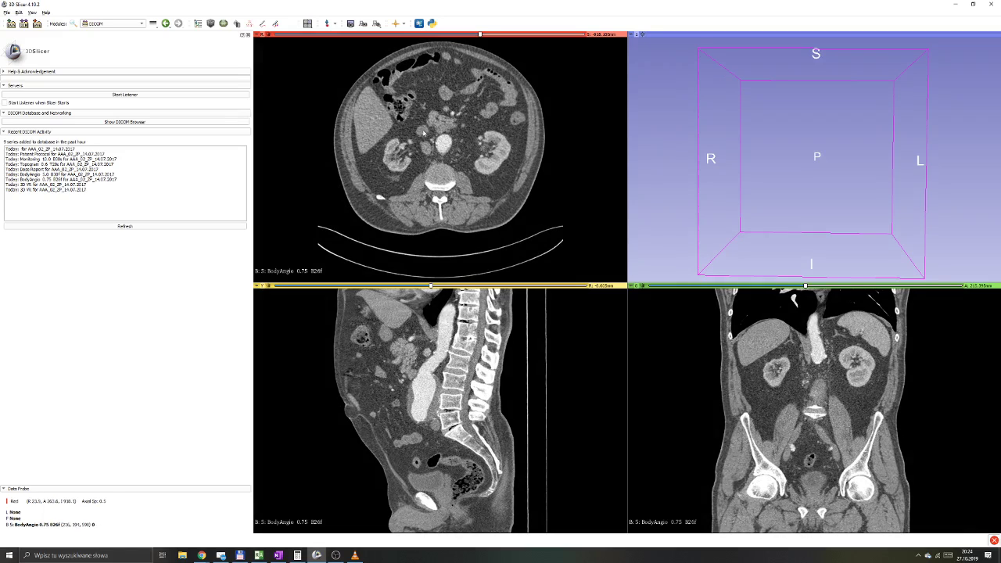
# - Scroll the axial view down to kidney level, showing the aorta in cross-section
pyautogui.scroll(3, 426, 136)
pyautogui.scroll(3, 432, 138)
pyautogui.scroll(4, 439, 141)
pyautogui.scroll(3, 446, 143)
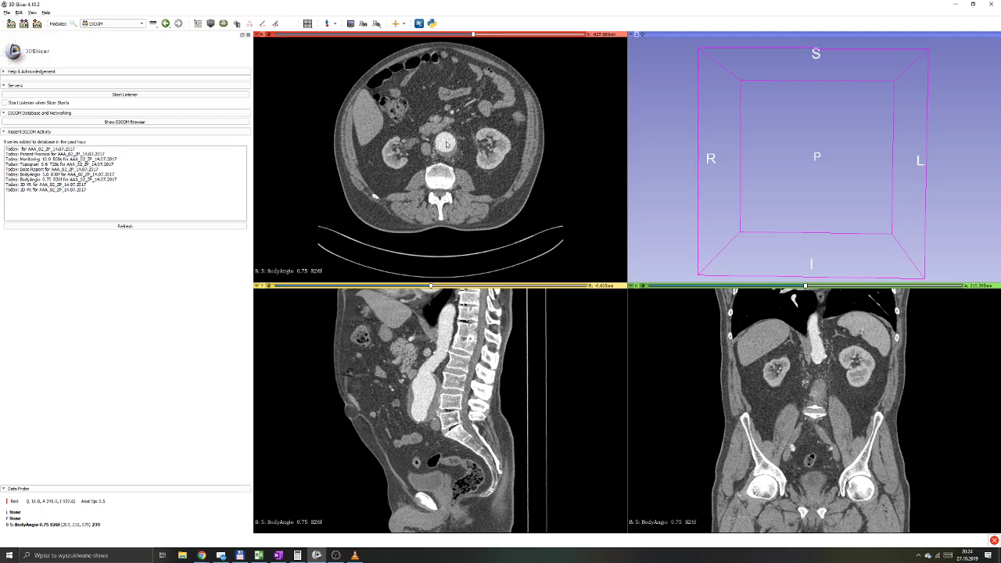
pyautogui.scroll(6, 452, 137)
pyautogui.scroll(4, 459, 129)
pyautogui.scroll(2, 467, 116)
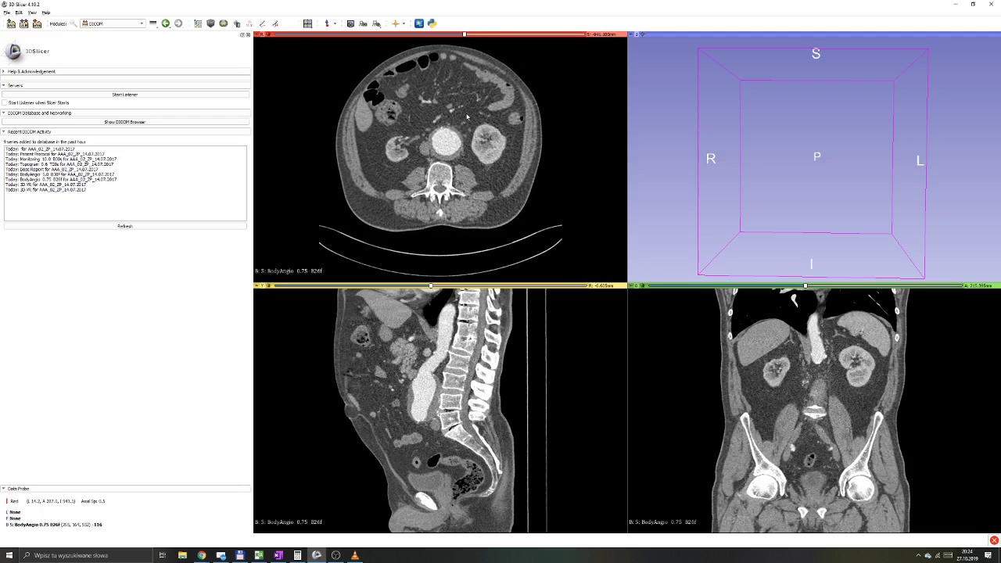
pyautogui.keyDown('ctrl'); pyautogui.scroll(2, 467, 117); pyautogui.keyUp('ctrl')
pyautogui.keyDown('ctrl'); pyautogui.scroll(-4, 453, 118); pyautogui.keyUp('ctrl')
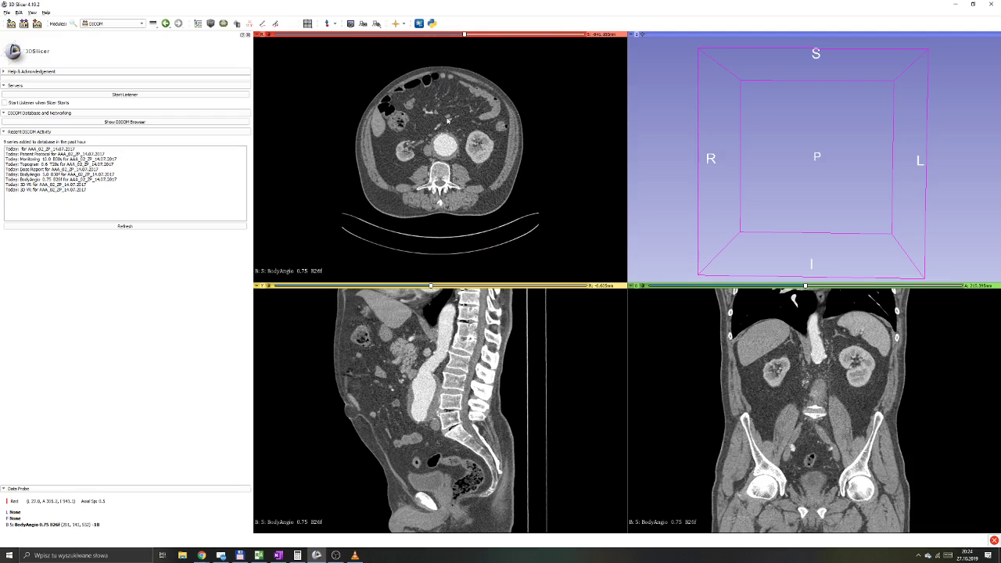
pyautogui.keyDown('ctrl'); pyautogui.scroll(4, 454, 102); pyautogui.keyUp('ctrl')
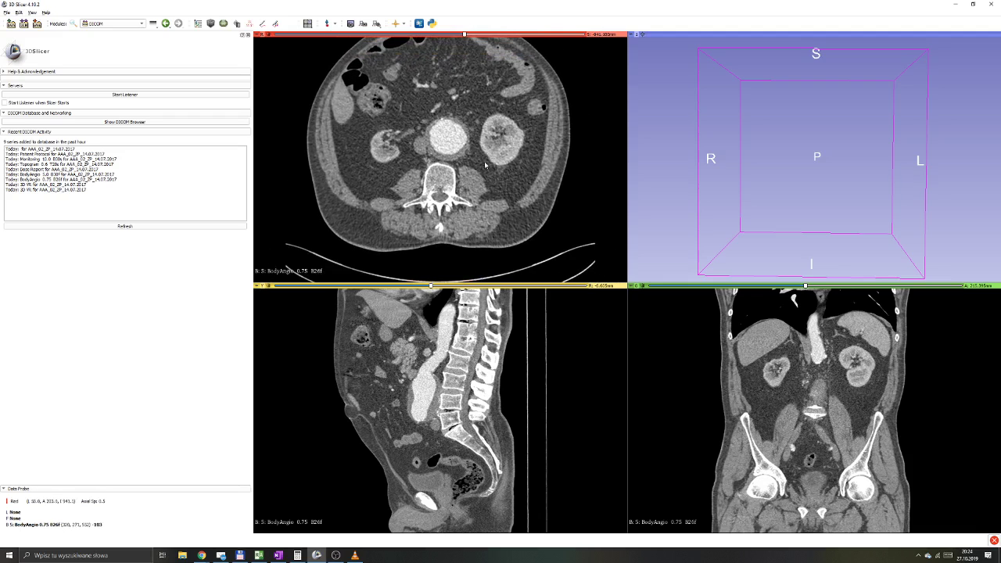
# - Re-centre the axial image in its view and move the axial slice to liver level
pyautogui.press('shift')
pyautogui.scroll(3, 455, 132)
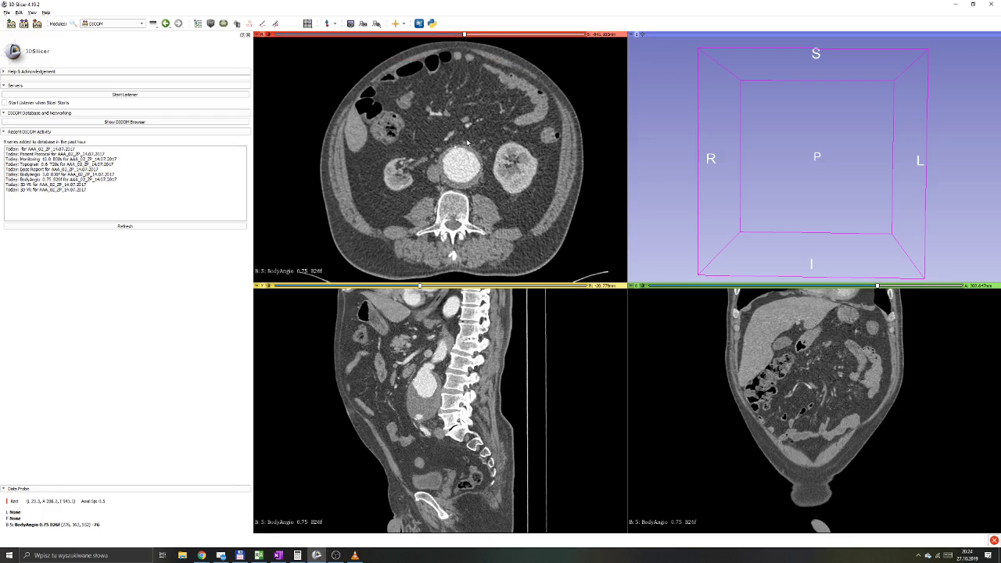
pyautogui.moveTo(454, 130); pyautogui.dragTo(470, 144, button='middle')
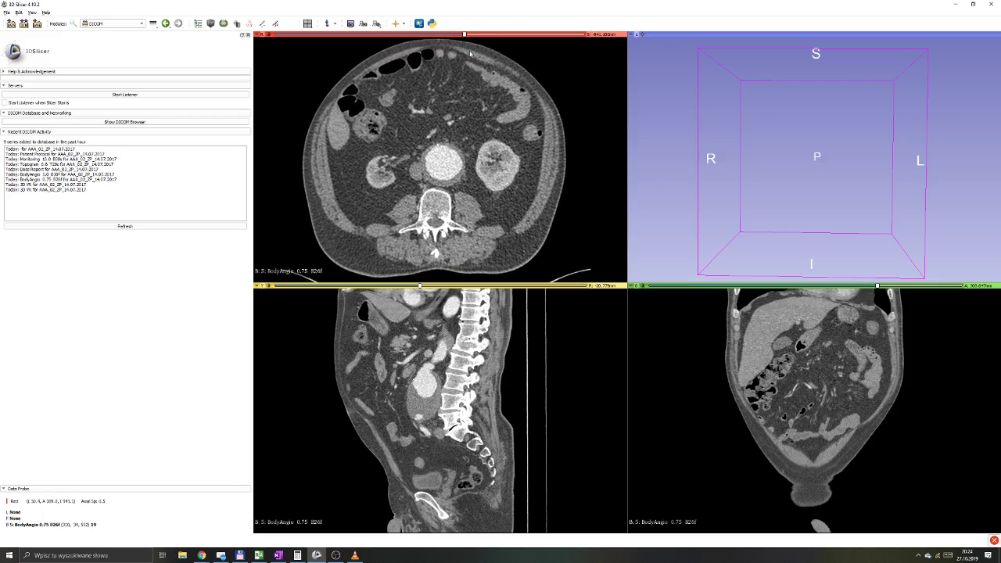
pyautogui.moveTo(470, 54)
pyautogui.mouseDown(button='middle')
pyautogui.moveTo(440, 146)
pyautogui.moveTo(429, 129)
pyautogui.mouseUp(button='middle')
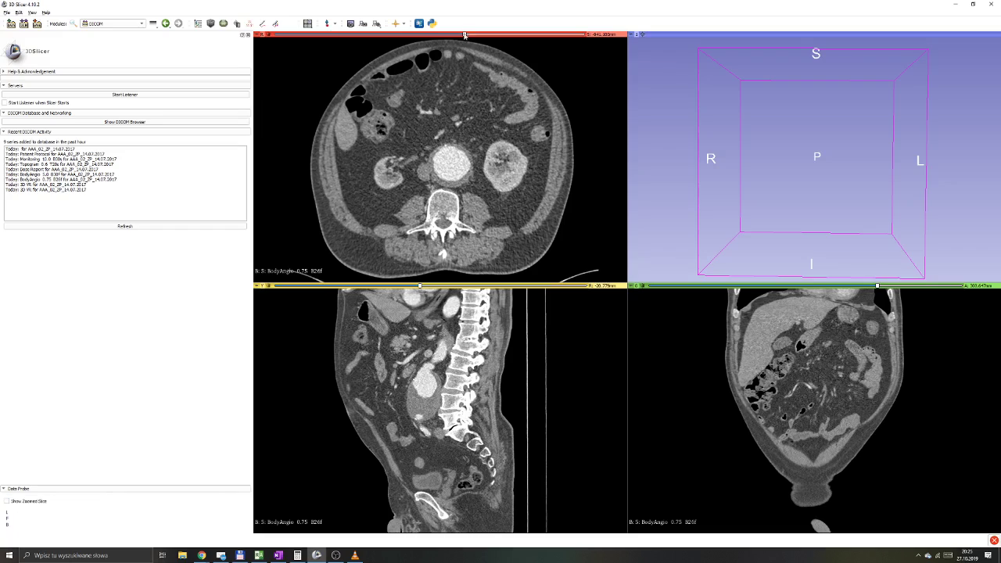
pyautogui.moveTo(464, 34)
pyautogui.mouseDown()
pyautogui.moveTo(536, 43)
pyautogui.moveTo(404, 36)
pyautogui.moveTo(470, 36)
pyautogui.mouseUp()
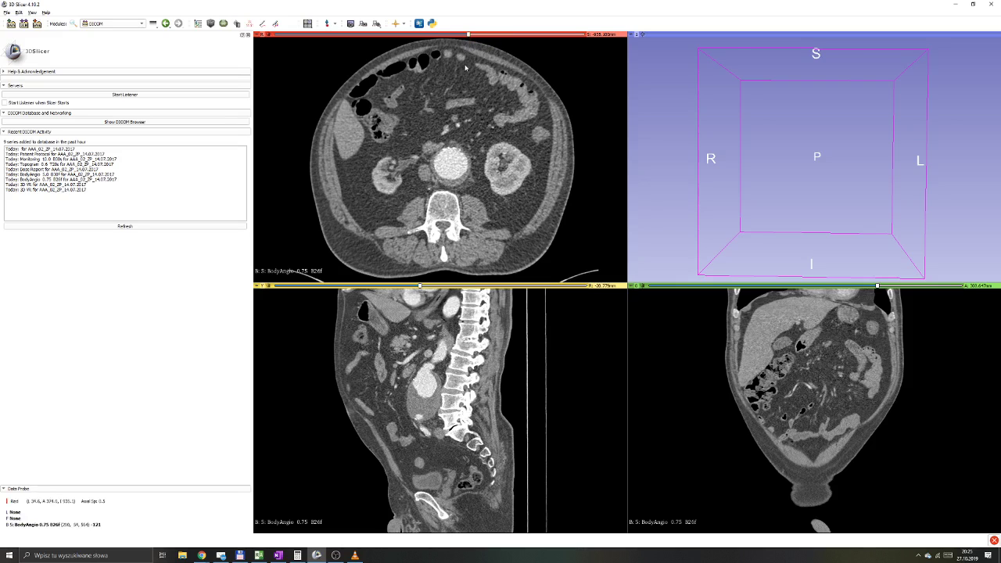
# - Move the sagittal and coronal slices so both cut lengthwise through the aorta
pyautogui.scroll(1, 462, 364)
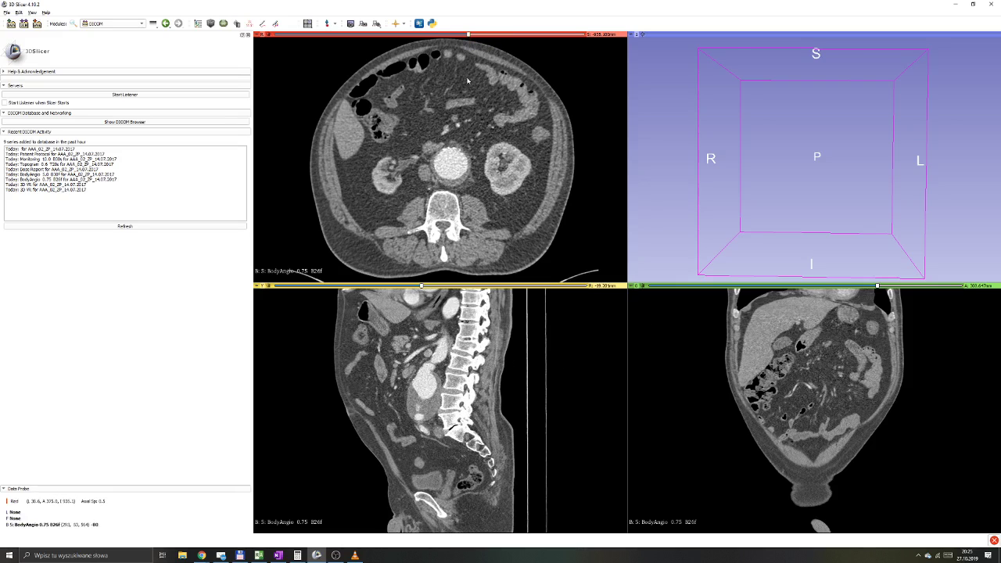
pyautogui.scroll(3, 462, 364)
pyautogui.moveTo(421, 285); pyautogui.dragTo(433, 287)
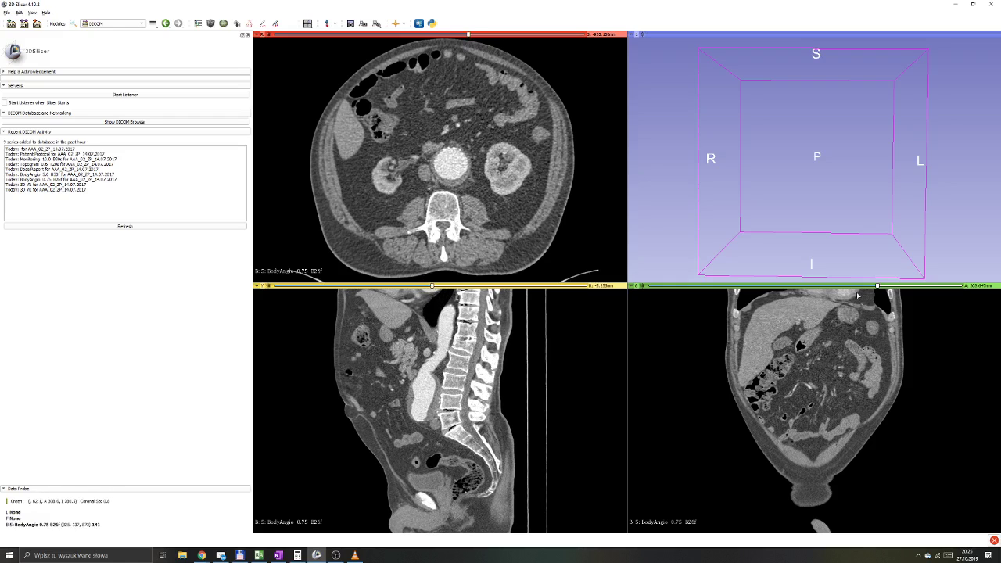
pyautogui.moveTo(877, 289); pyautogui.dragTo(830, 287)
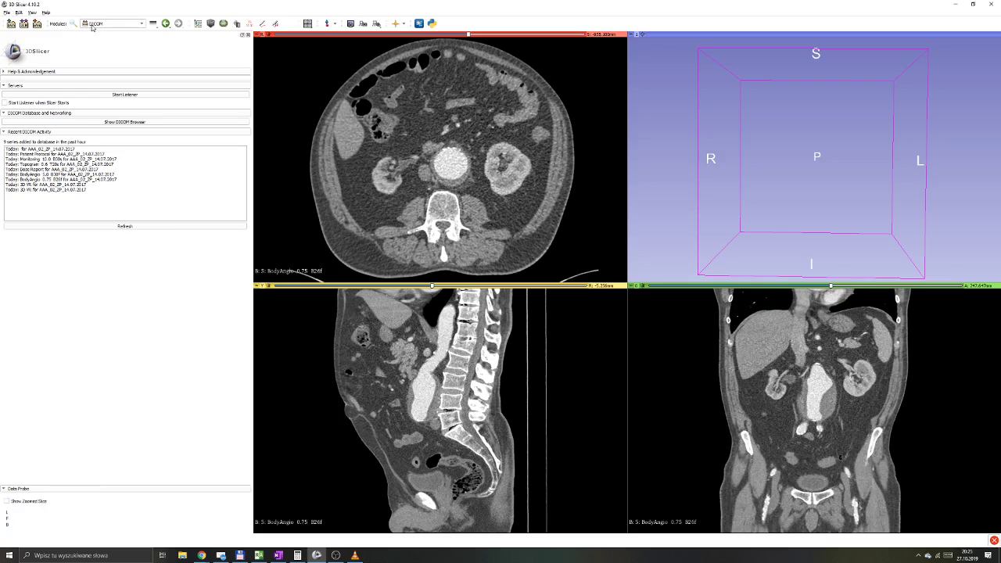
# - Open the toolbar's module list to reach the Segment Editor
pyautogui.click(143, 26)
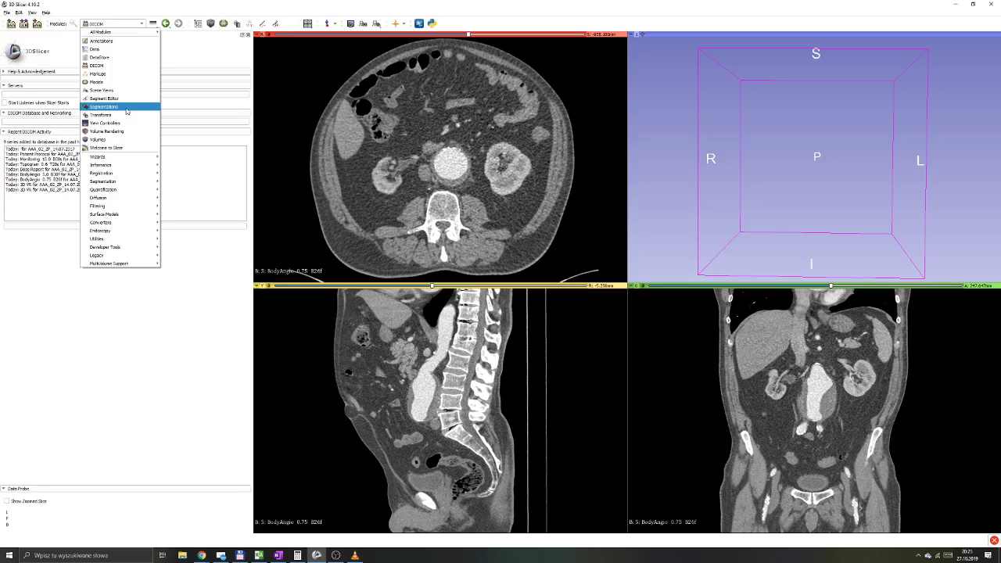
# - Switch to Segment Editor and set S: BodyAngio 0.75 B26f as the master volume
pyautogui.click(117, 100)
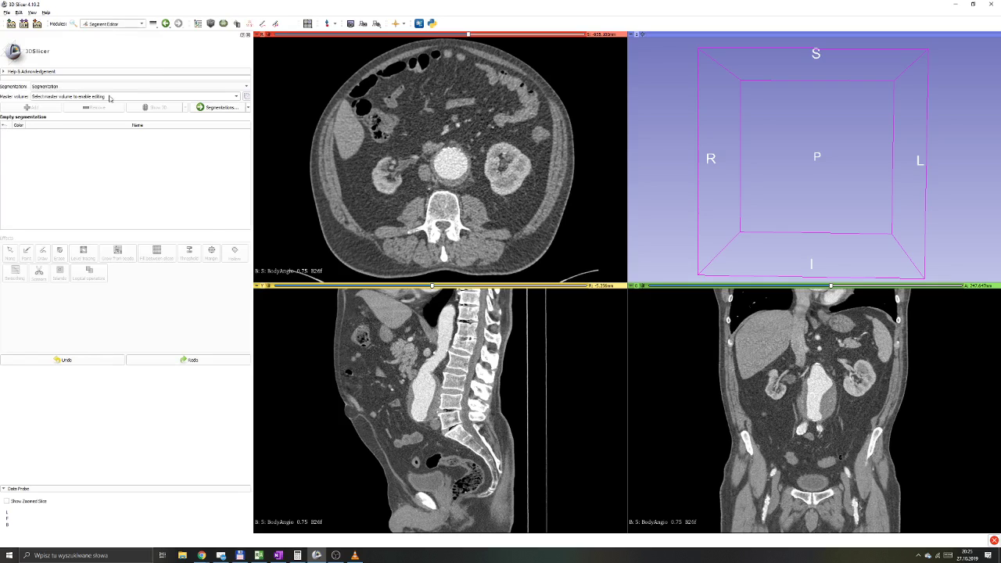
pyautogui.click(76, 86)
pyautogui.click(38, 98)
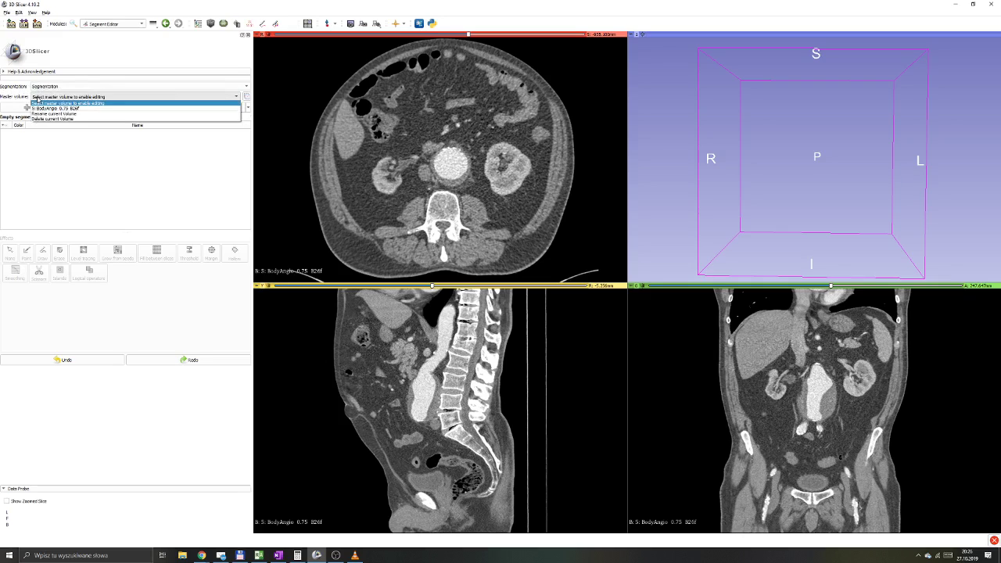
pyautogui.click(38, 98)
pyautogui.click(39, 100)
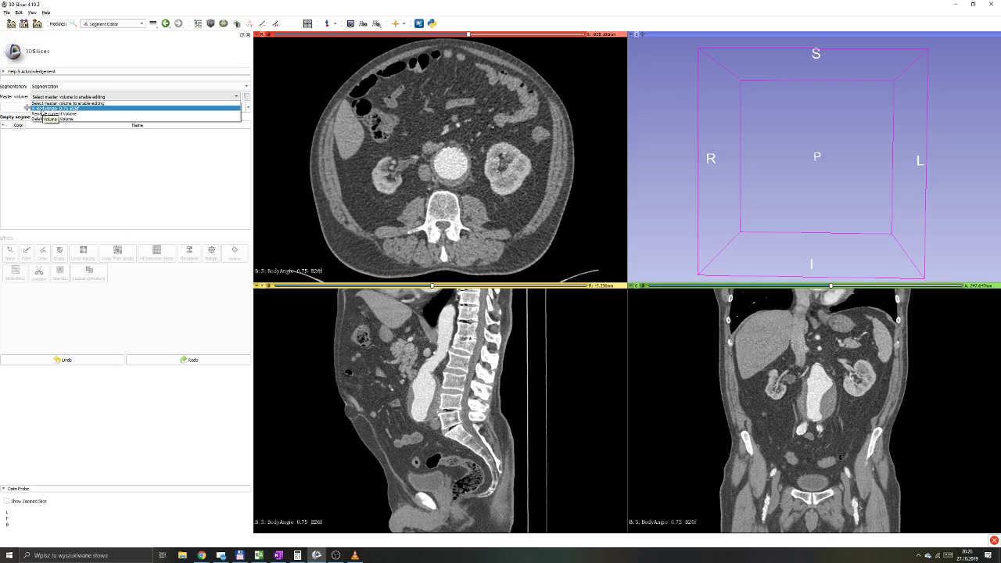
pyautogui.click(43, 109)
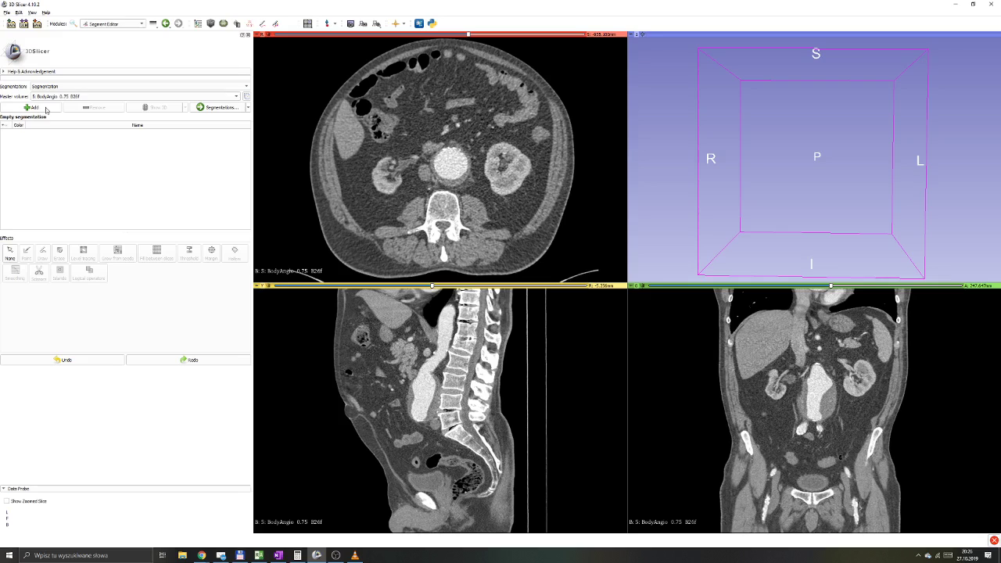
# - Add a new segment and rename it 'aorta'
pyautogui.click(46, 109)
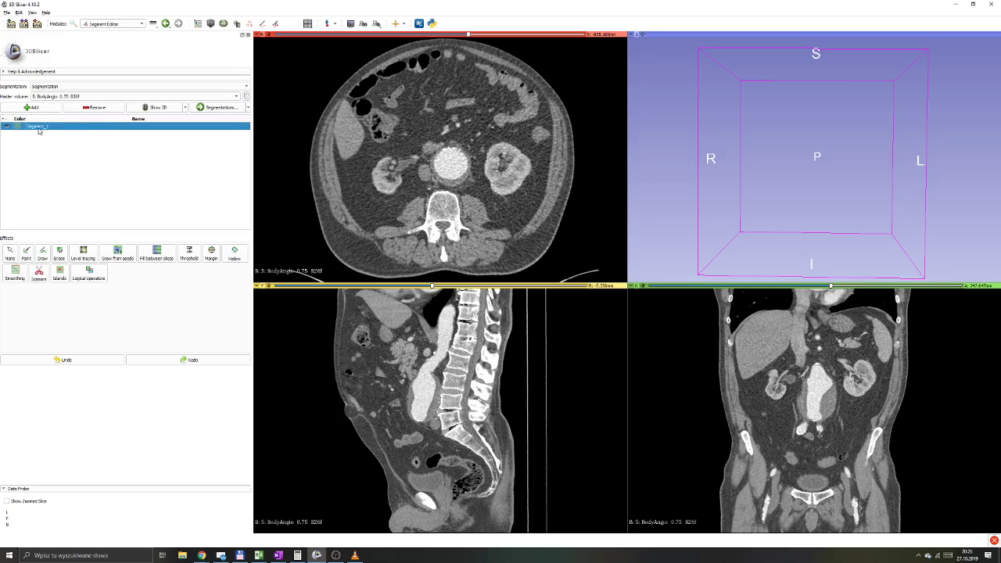
pyautogui.doubleClick(39, 127)
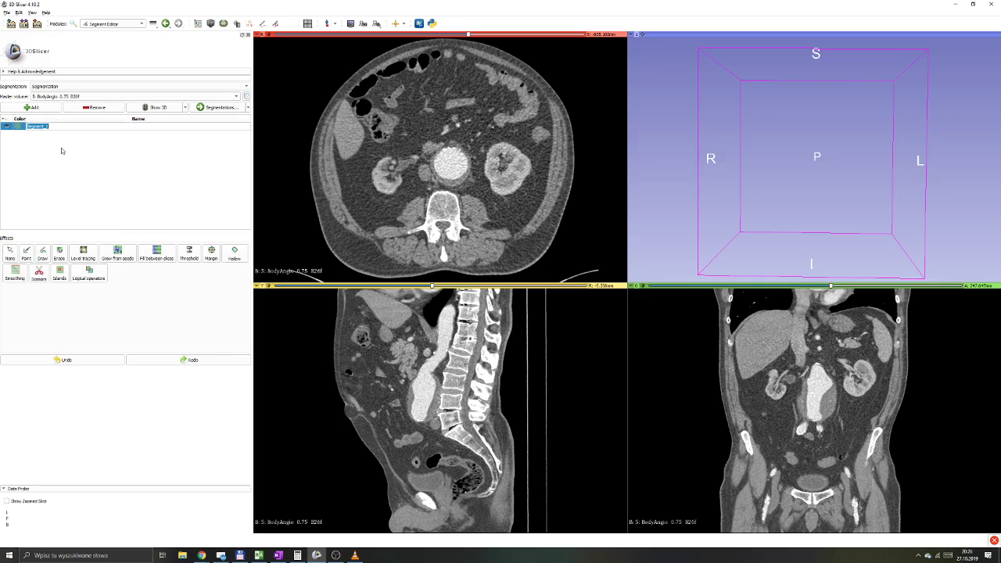
pyautogui.write('aorta')
pyautogui.press('Return')
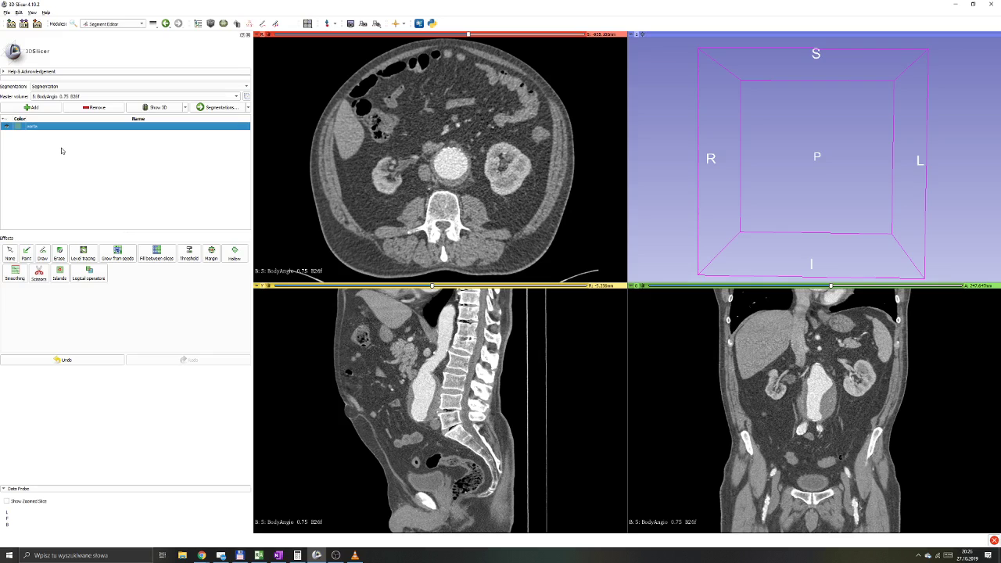
# - Change the aorta segment's colour from green to red
pyautogui.doubleClick(20, 128)
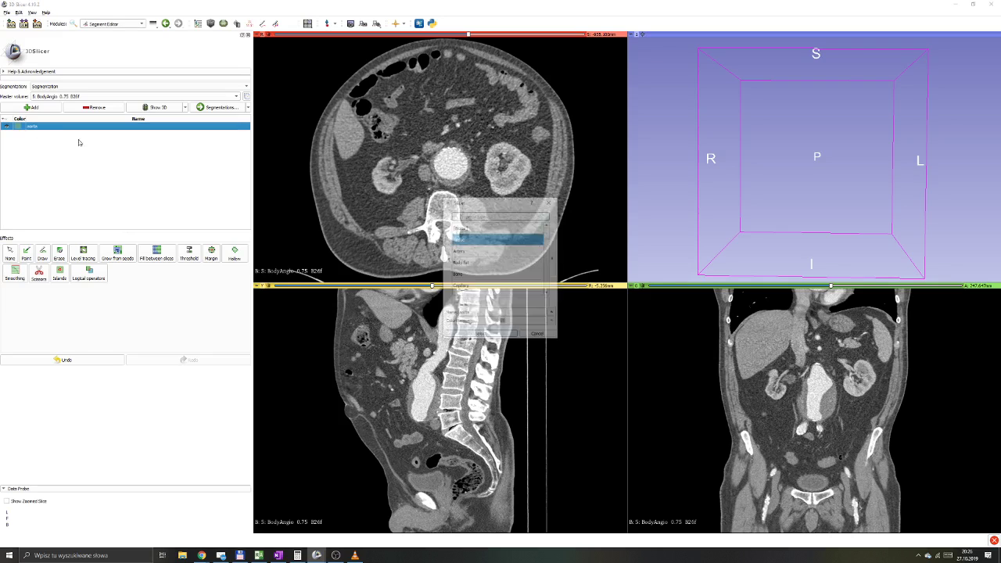
pyautogui.click(526, 323)
pyautogui.click(588, 209)
pyautogui.moveTo(599, 251); pyautogui.dragTo(599, 194)
pyautogui.click(551, 341)
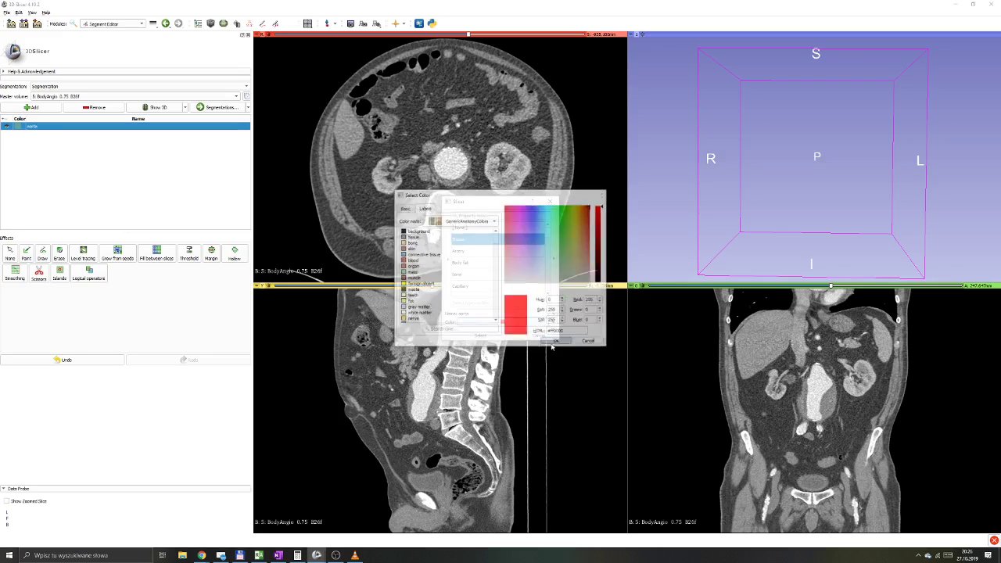
pyautogui.click(510, 338)
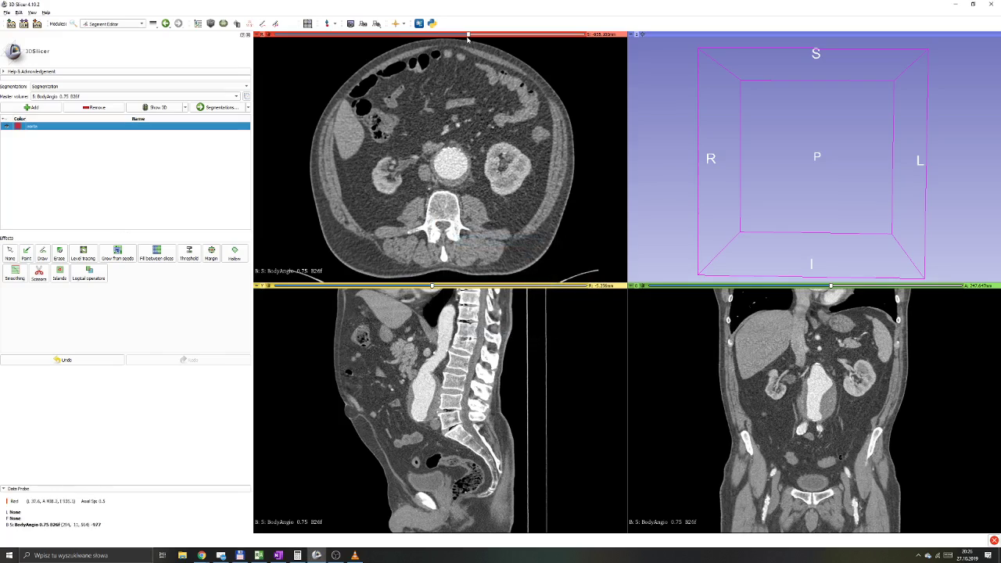
pyautogui.moveTo(467, 37)
pyautogui.mouseDown()
pyautogui.moveTo(413, 36)
pyautogui.moveTo(522, 35)
pyautogui.moveTo(395, 24)
pyautogui.mouseUp()
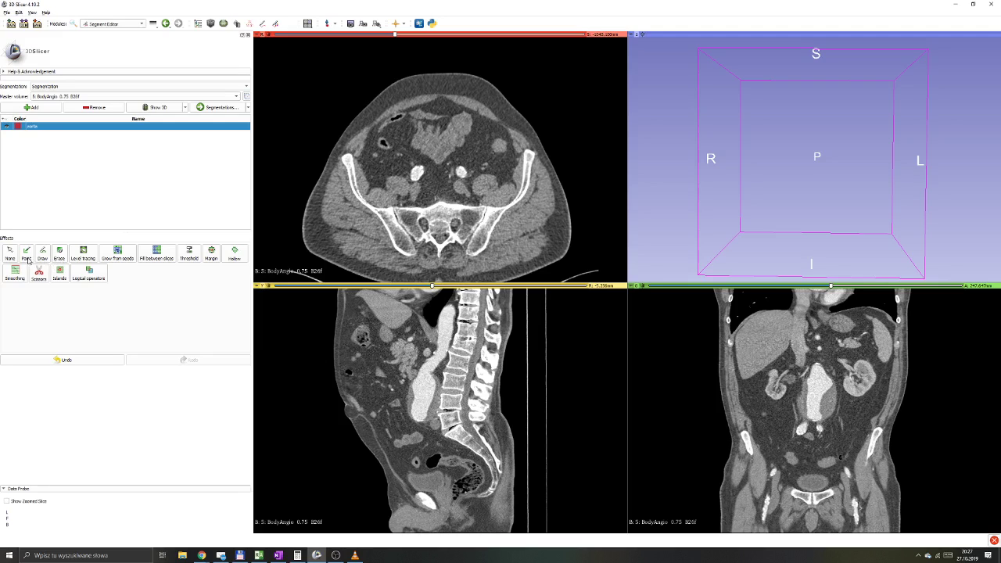
# - Choose Paint, undo a stray stroke, and paint the aorta on a kidney-level axial slice
pyautogui.click(28, 259)
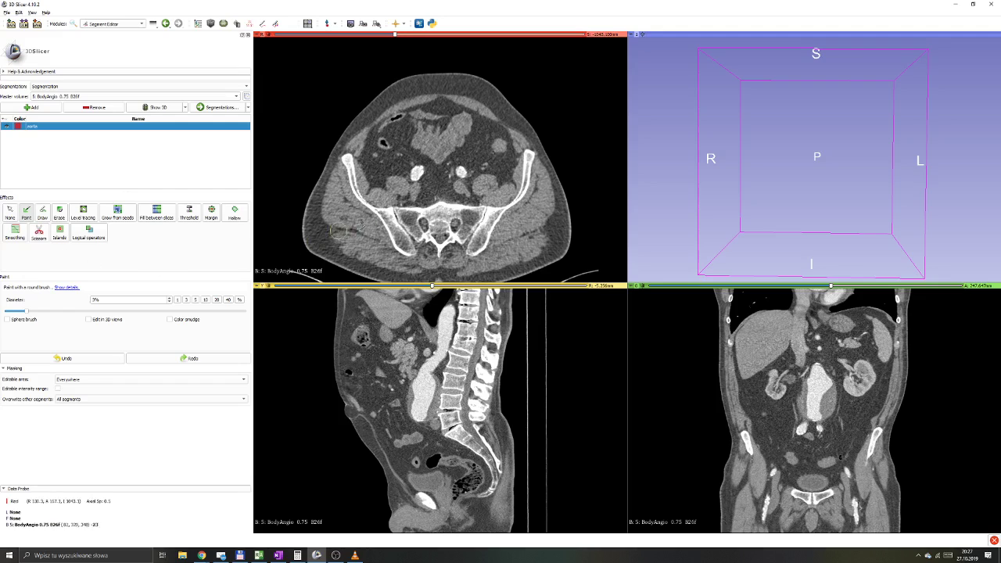
pyautogui.moveTo(414, 170)
pyautogui.mouseDown()
pyautogui.moveTo(475, 162)
pyautogui.moveTo(462, 173)
pyautogui.mouseUp()
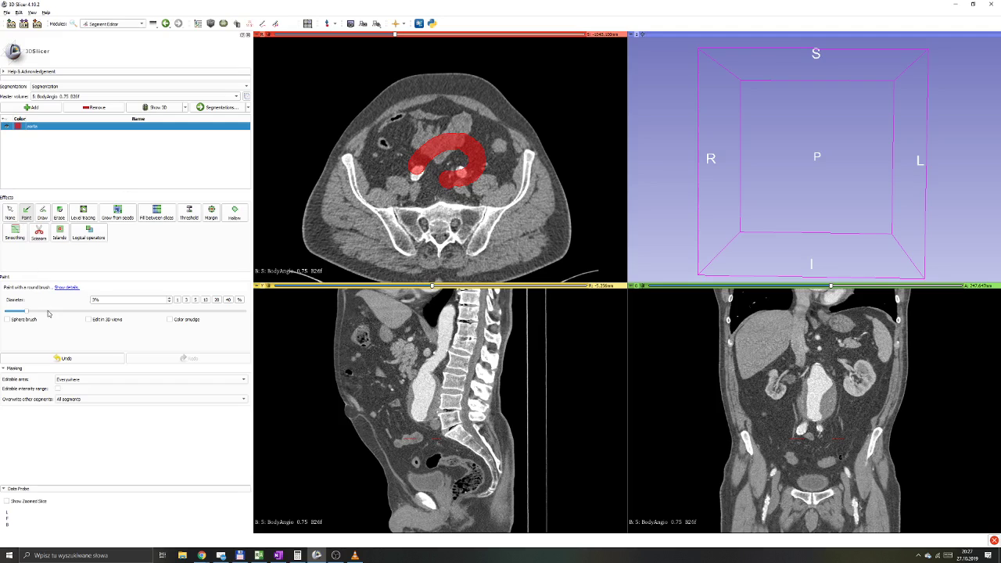
pyautogui.click(68, 360)
pyautogui.moveTo(395, 35); pyautogui.dragTo(494, 35)
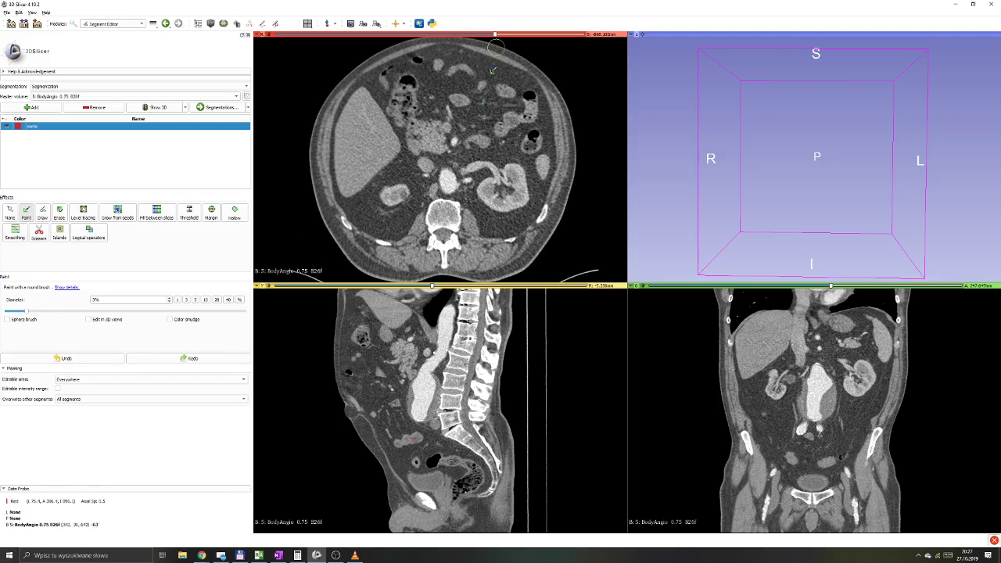
pyautogui.keyDown('ctrl'); pyautogui.scroll(4, 450, 188); pyautogui.keyUp('ctrl')
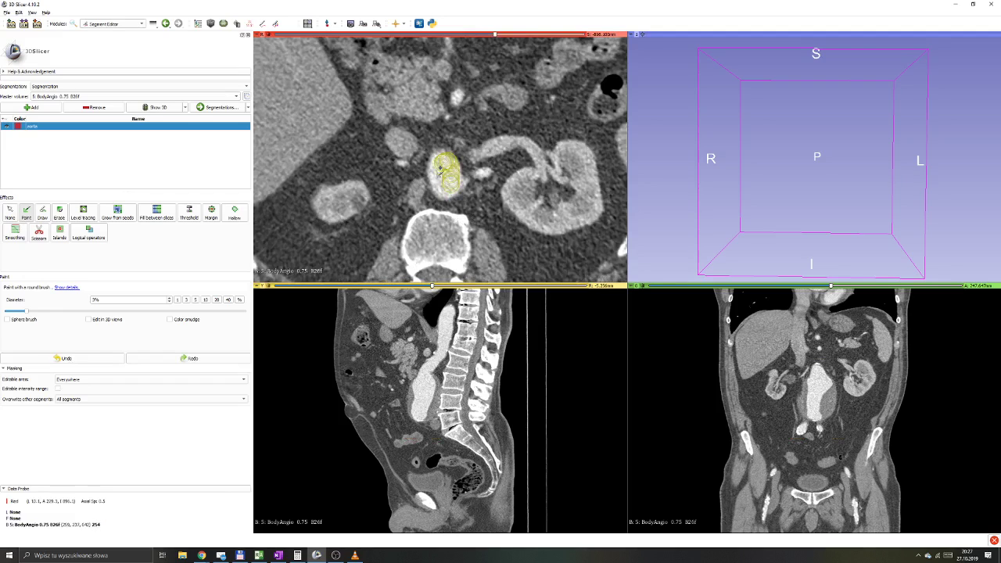
pyautogui.moveTo(447, 190)
pyautogui.mouseDown()
pyautogui.moveTo(460, 194)
pyautogui.moveTo(443, 169)
pyautogui.mouseUp()
# - Zoom in and paint the aorta cross-section red on successive axial slices
pyautogui.scroll(1, 447, 166)
pyautogui.scroll(1, 448, 189)
pyautogui.scroll(2, 454, 178)
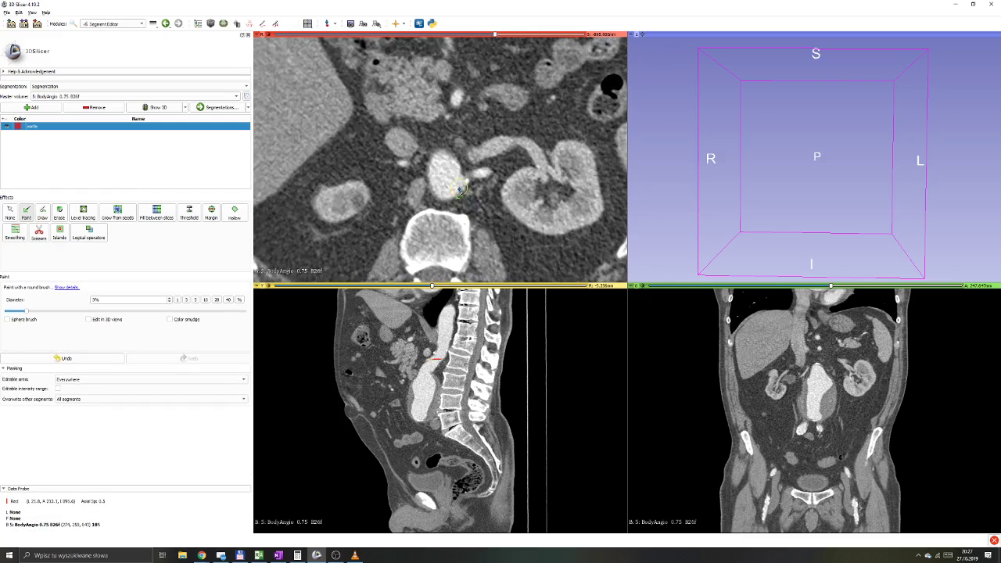
pyautogui.scroll(2, 462, 186)
pyautogui.keyDown('ctrl'); pyautogui.scroll(3, 462, 186); pyautogui.keyUp('ctrl')
pyautogui.keyDown('ctrl'); pyautogui.scroll(3, 443, 332); pyautogui.keyUp('ctrl')
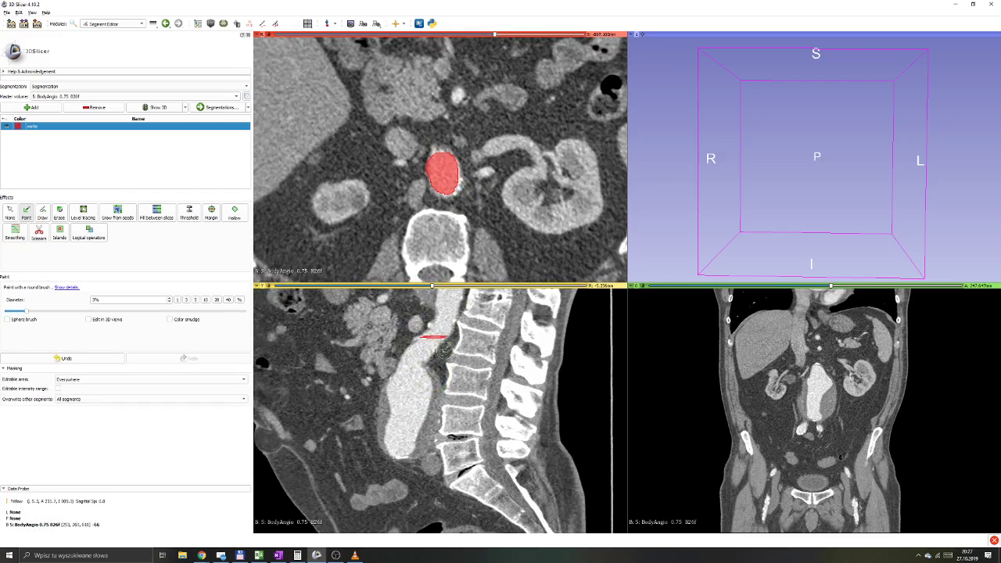
pyautogui.moveTo(447, 333); pyautogui.dragTo(444, 362, button='middle')
pyautogui.scroll(-1, 456, 180)
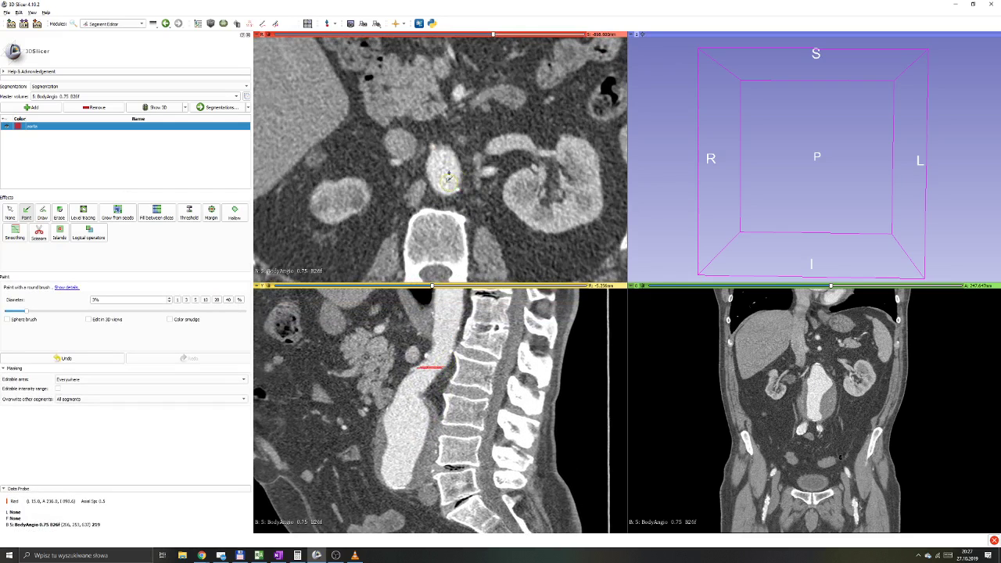
pyautogui.scroll(-1, 447, 185)
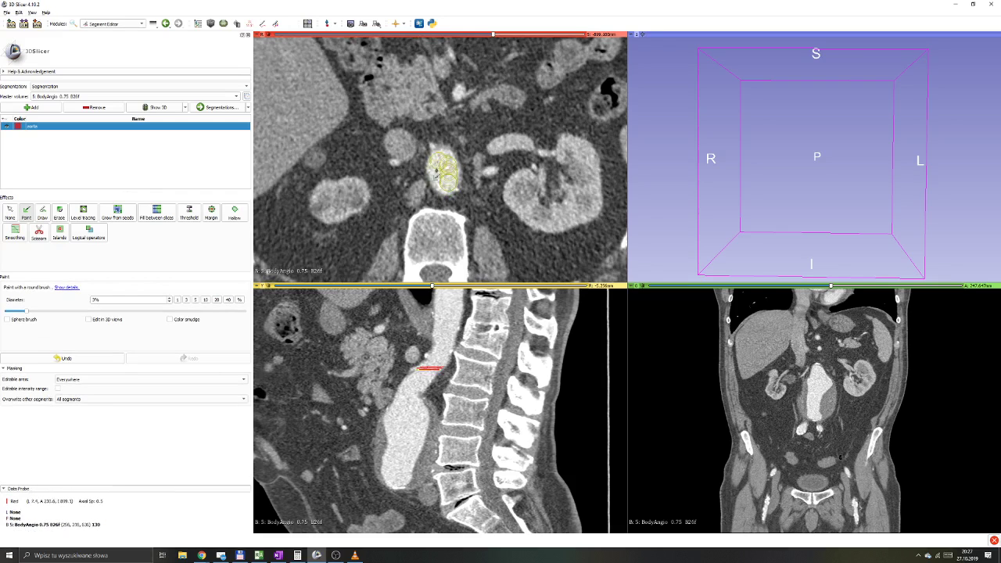
pyautogui.click(438, 172)
pyautogui.scroll(-1, 440, 173)
pyautogui.click(443, 177)
pyautogui.scroll(-1, 446, 181)
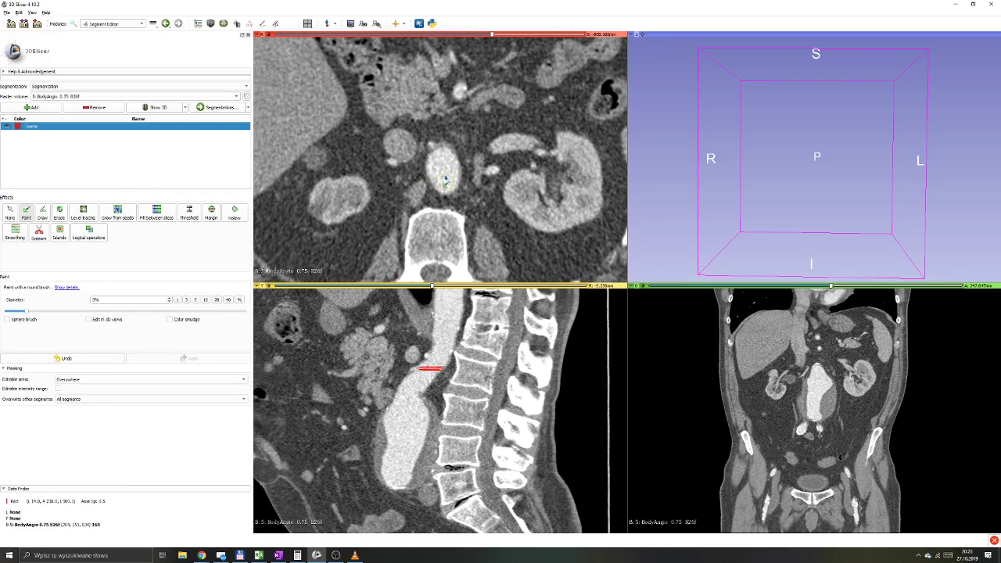
pyautogui.moveTo(445, 180); pyautogui.dragTo(443, 162)
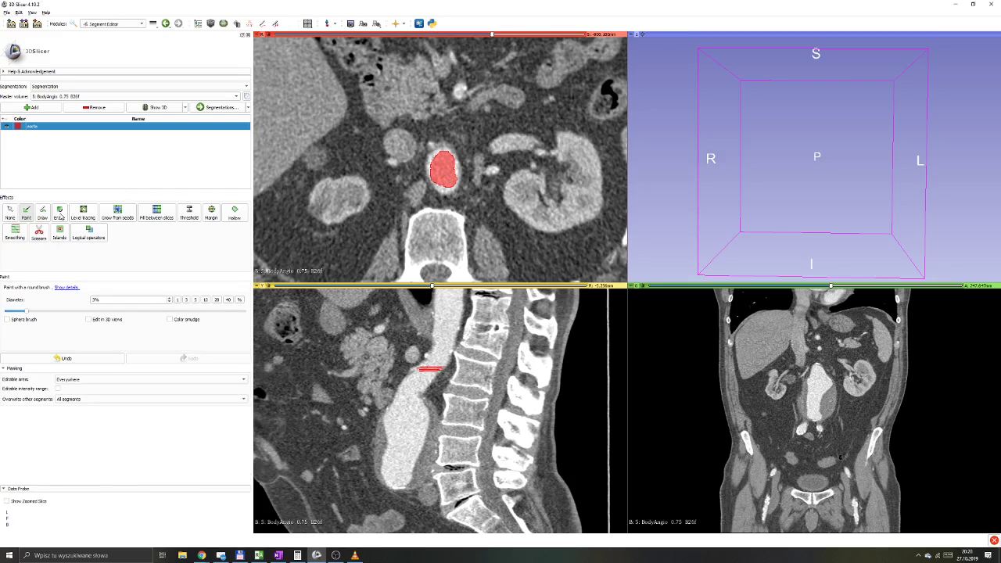
# - Choose Erase and remove the aorta paint from the first kidney-level slices
pyautogui.click(60, 215)
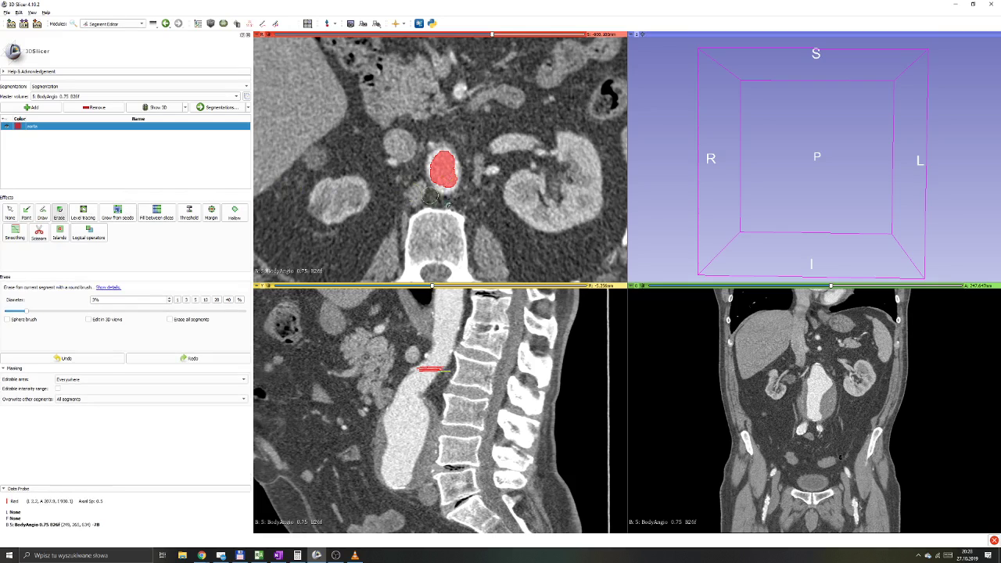
pyautogui.moveTo(460, 184); pyautogui.dragTo(458, 192)
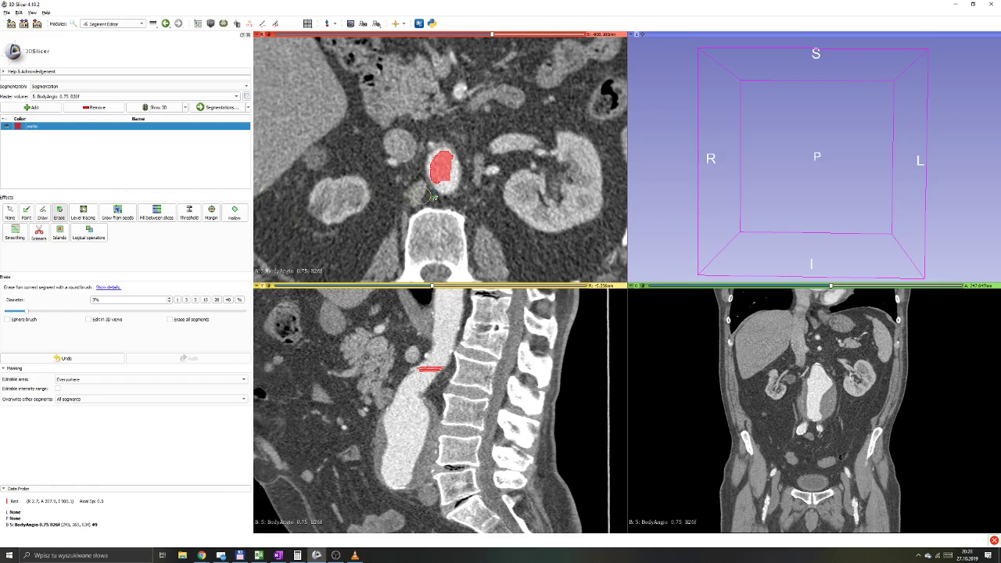
pyautogui.click(448, 179)
pyautogui.scroll(1, 447, 178)
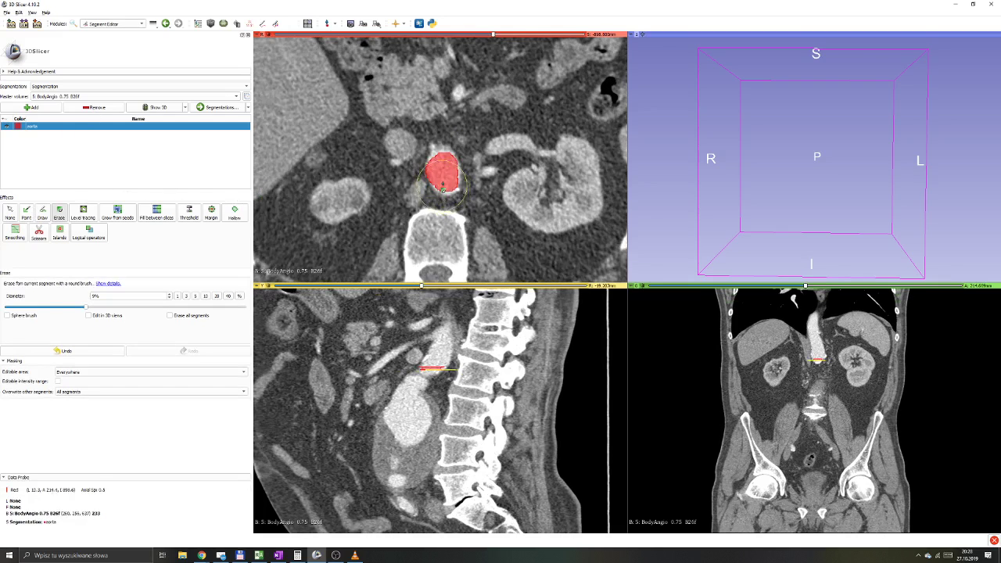
pyautogui.click(448, 187)
# - Erase the remaining aorta paint on the higher axial slices
pyautogui.scroll(1, 447, 188)
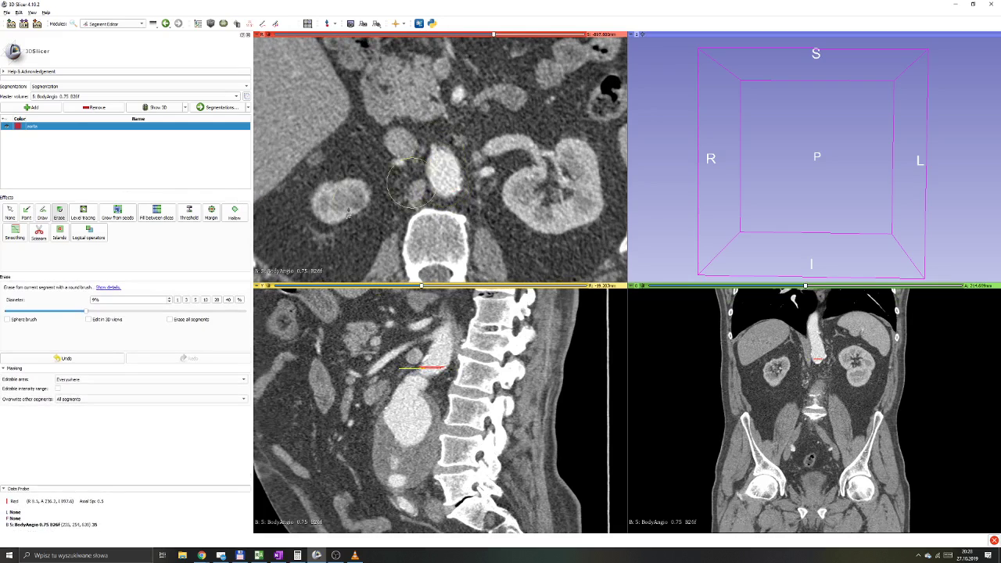
pyautogui.scroll(1, 434, 178)
pyautogui.scroll(1, 434, 179)
pyautogui.scroll(1, 438, 182)
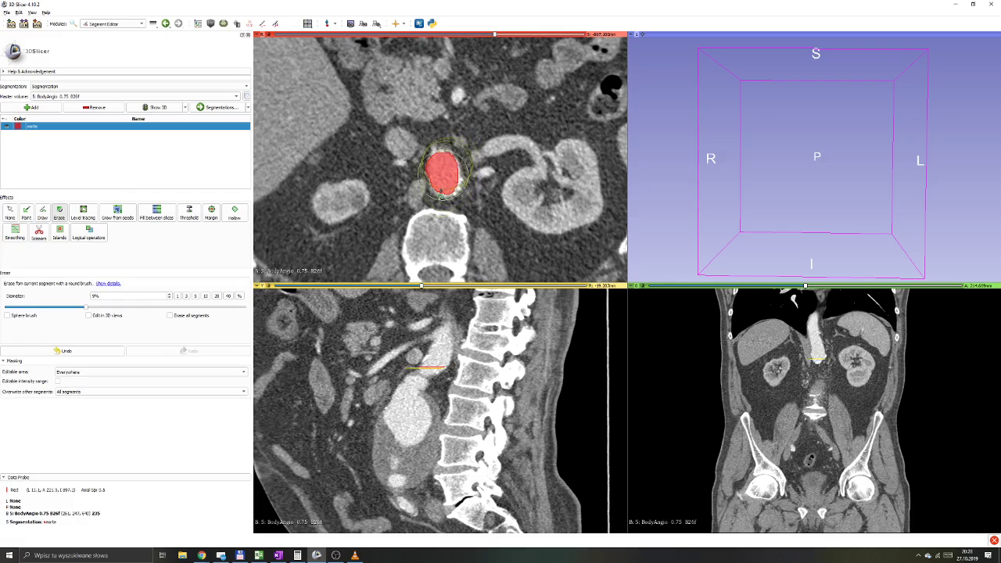
pyautogui.click(444, 187)
pyautogui.scroll(1, 446, 188)
pyautogui.scroll(1, 447, 187)
pyautogui.scroll(1, 447, 187)
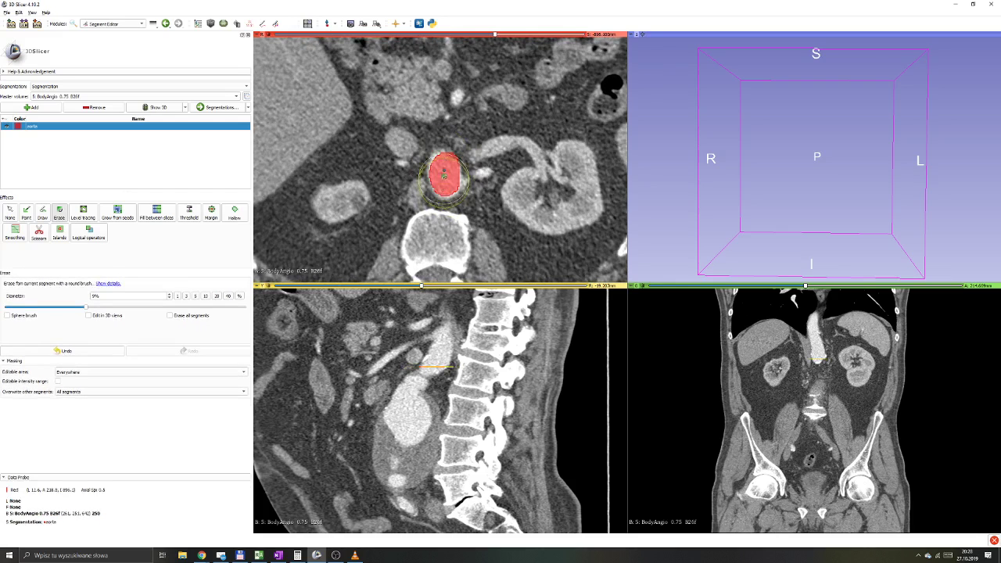
pyautogui.click(445, 186)
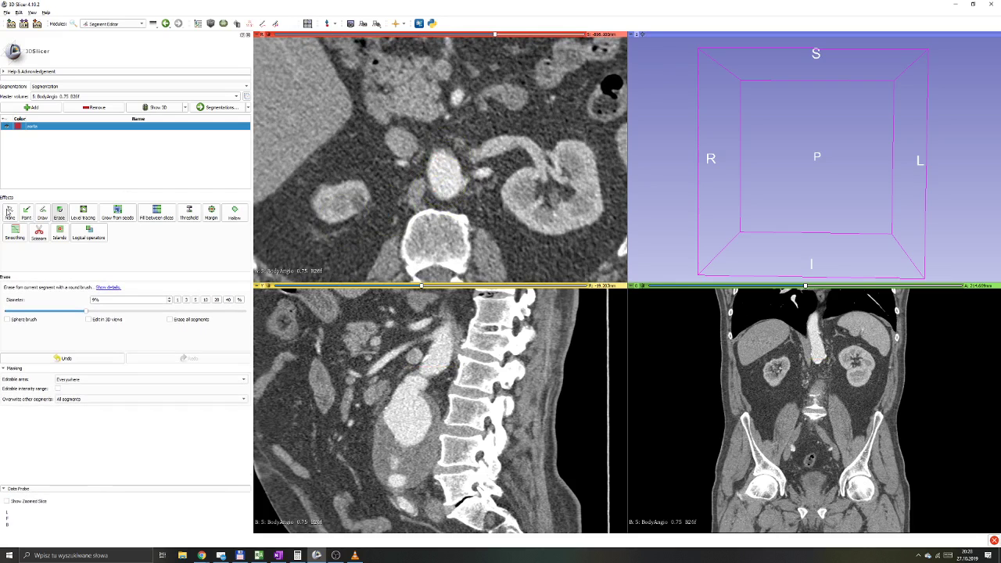
# - Use Level tracing to fill the aorta red on three successive axial slices
pyautogui.click(9, 211)
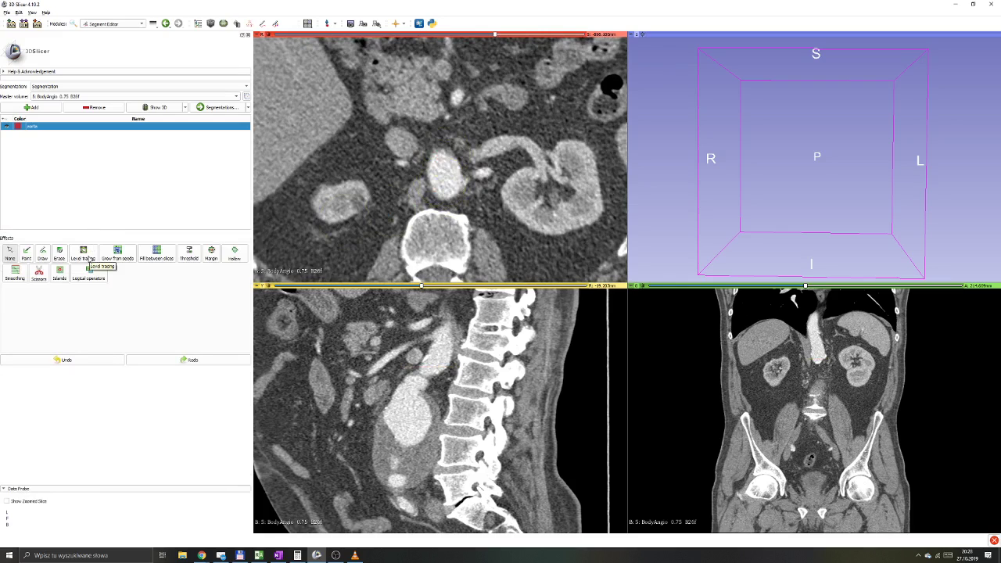
pyautogui.click(88, 261)
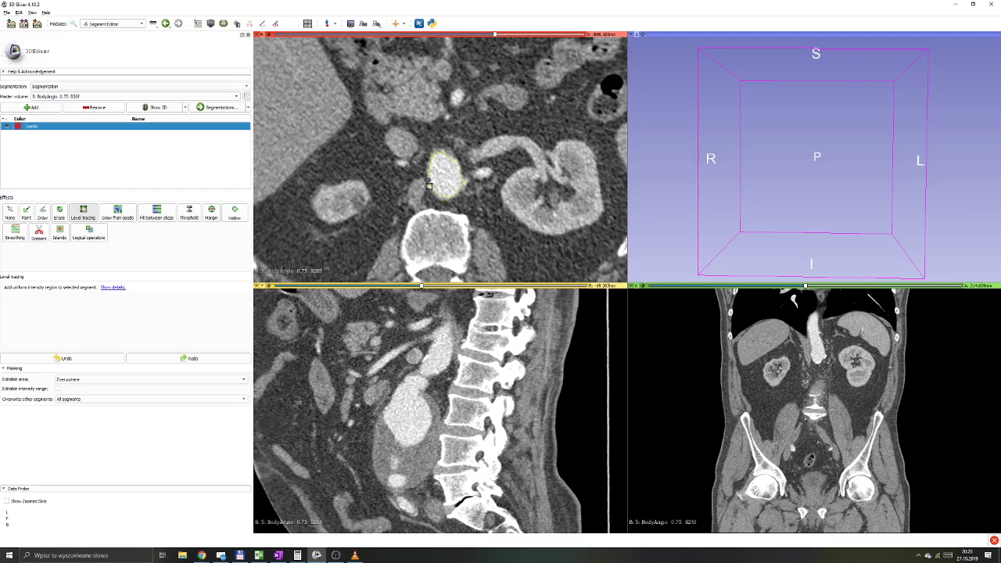
pyautogui.click(428, 184)
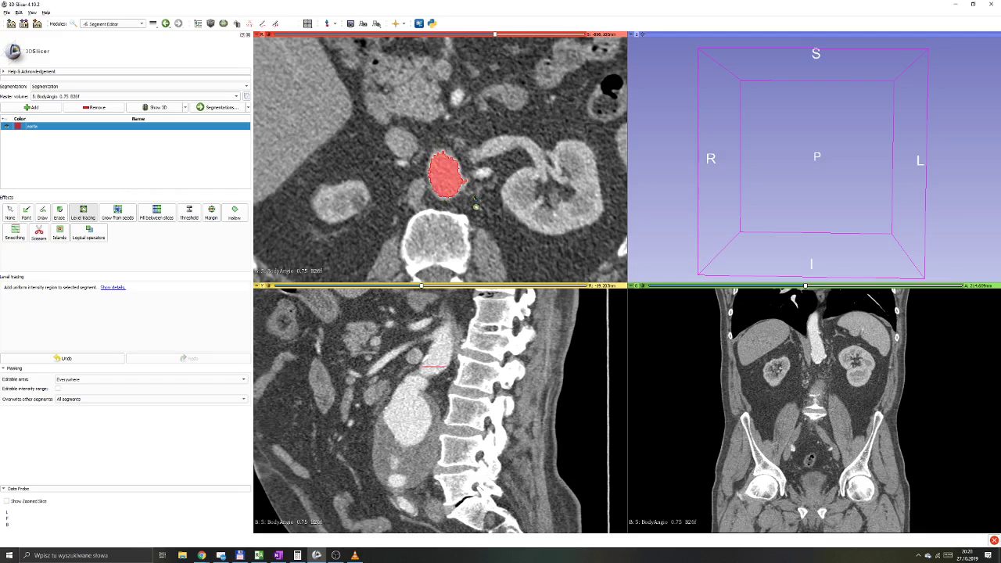
pyautogui.scroll(-1, 474, 205)
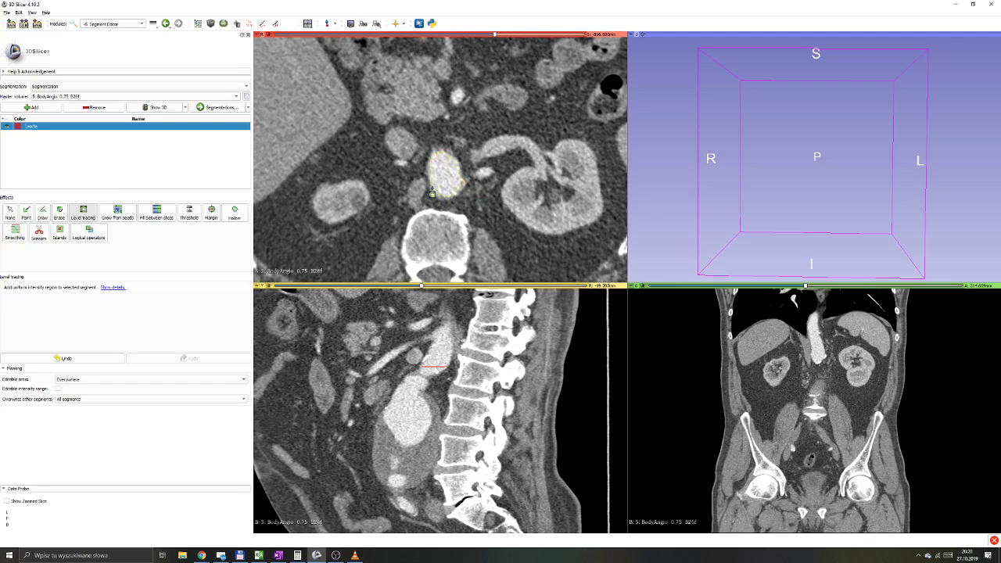
pyautogui.click(431, 190)
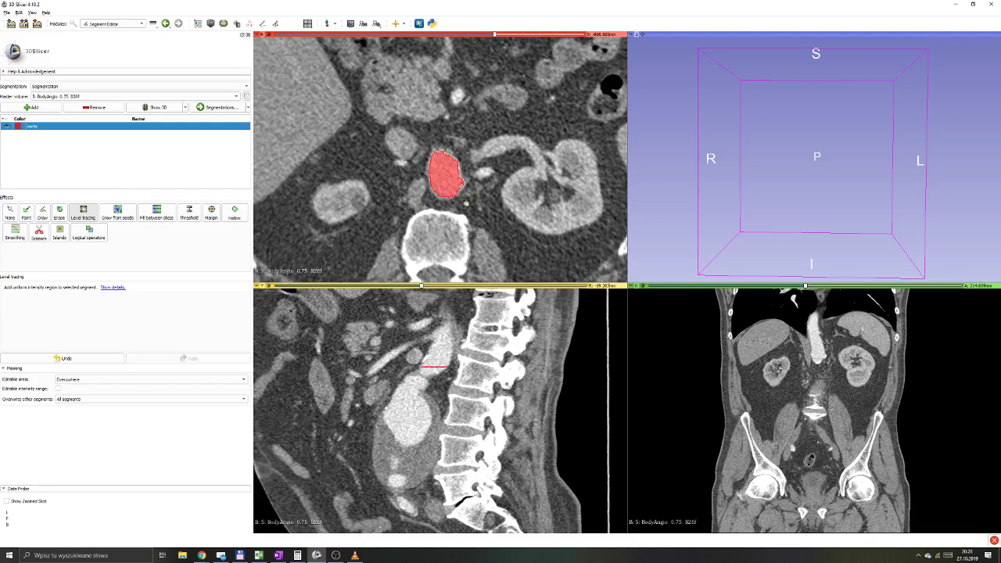
pyautogui.scroll(-1, 467, 202)
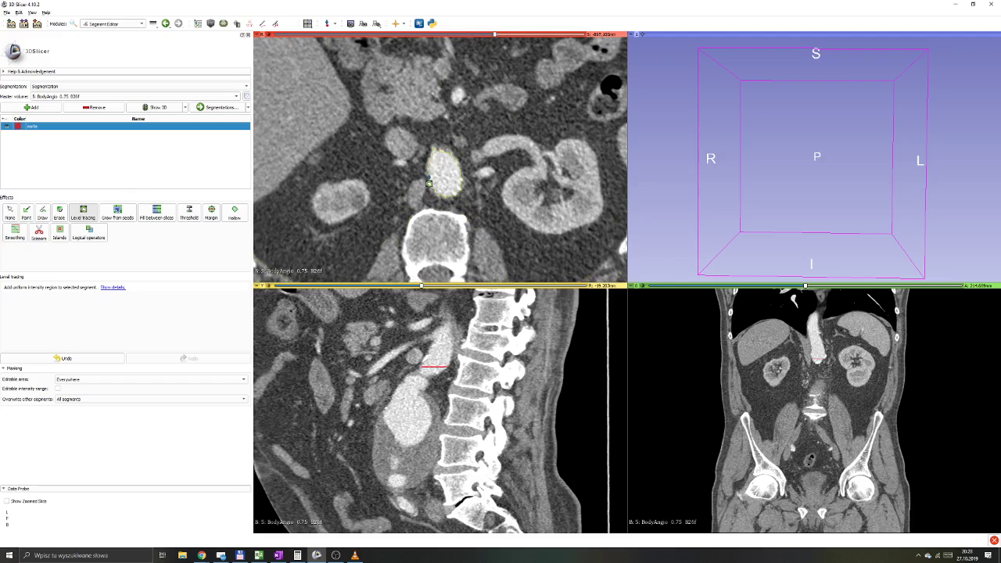
pyautogui.click(444, 181)
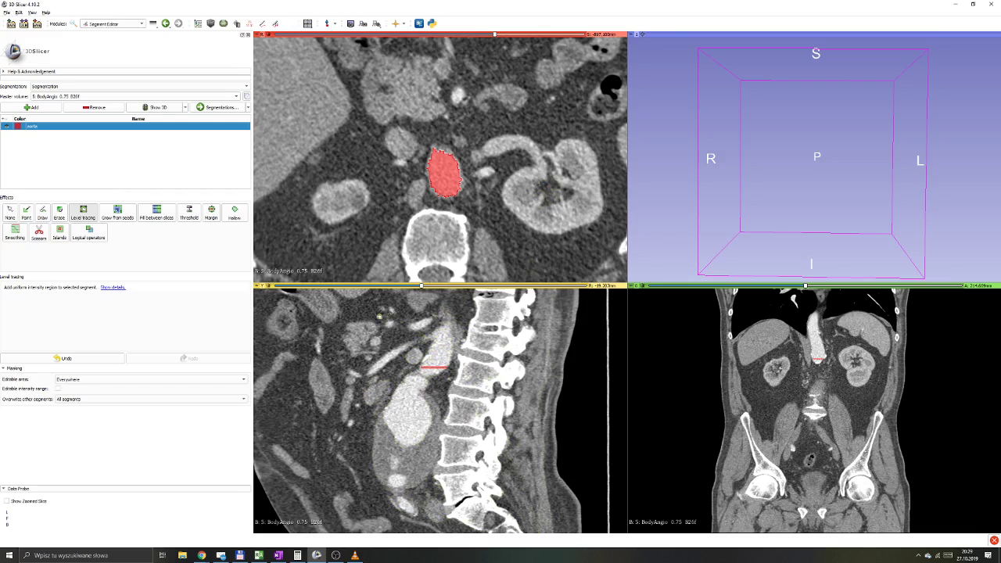
# - Erase the level-traced aorta fill from each of those slices
pyautogui.click(58, 212)
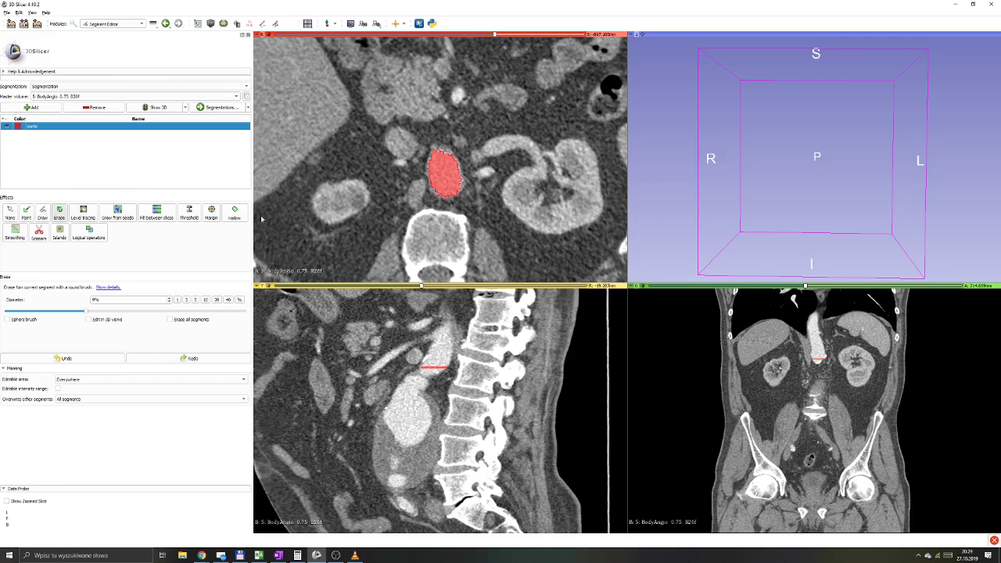
pyautogui.moveTo(446, 161); pyautogui.dragTo(442, 186)
pyautogui.scroll(-1, 442, 186)
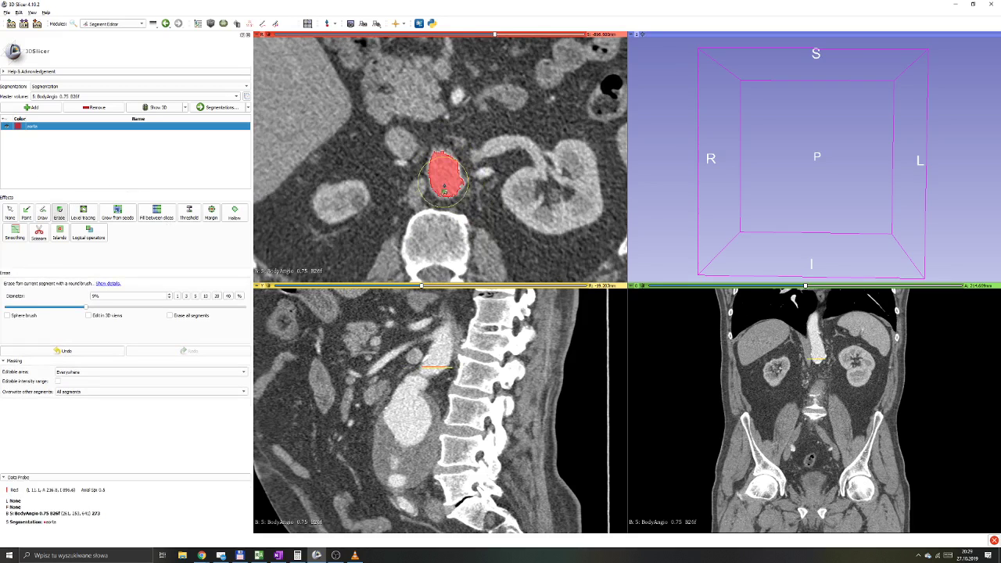
pyautogui.click(444, 188)
pyautogui.scroll(-1, 445, 188)
pyautogui.click(449, 189)
pyautogui.scroll(-1, 451, 190)
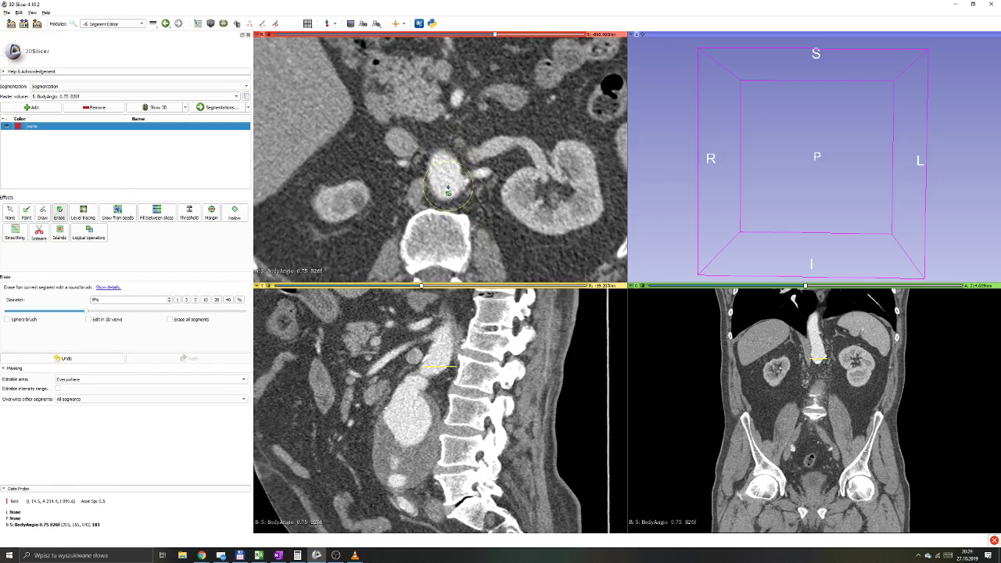
pyautogui.scroll(-2, 451, 191)
pyautogui.scroll(-1, 450, 190)
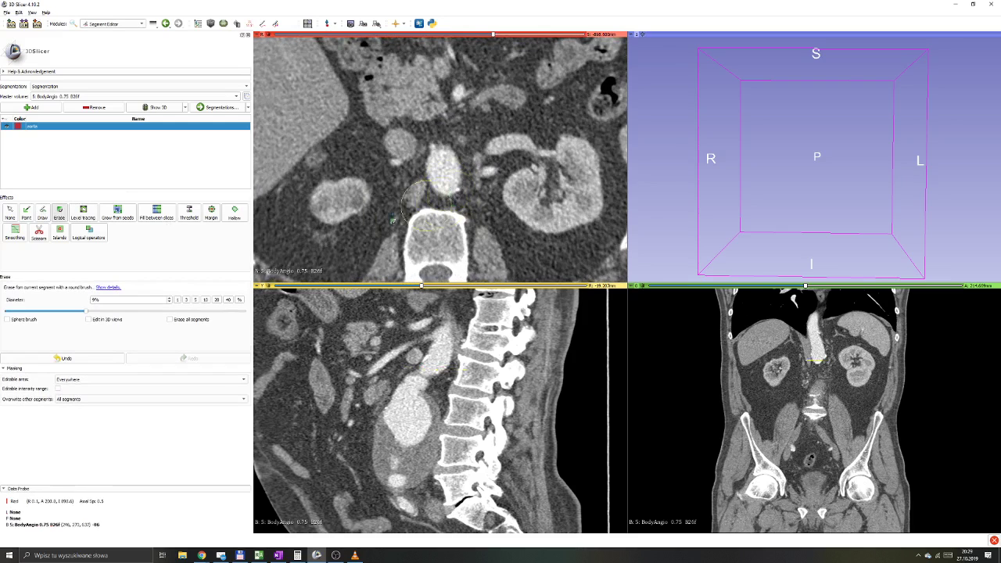
# - Choose the Threshold effect and raise the lower limit to exclude soft tissue
pyautogui.click(7, 213)
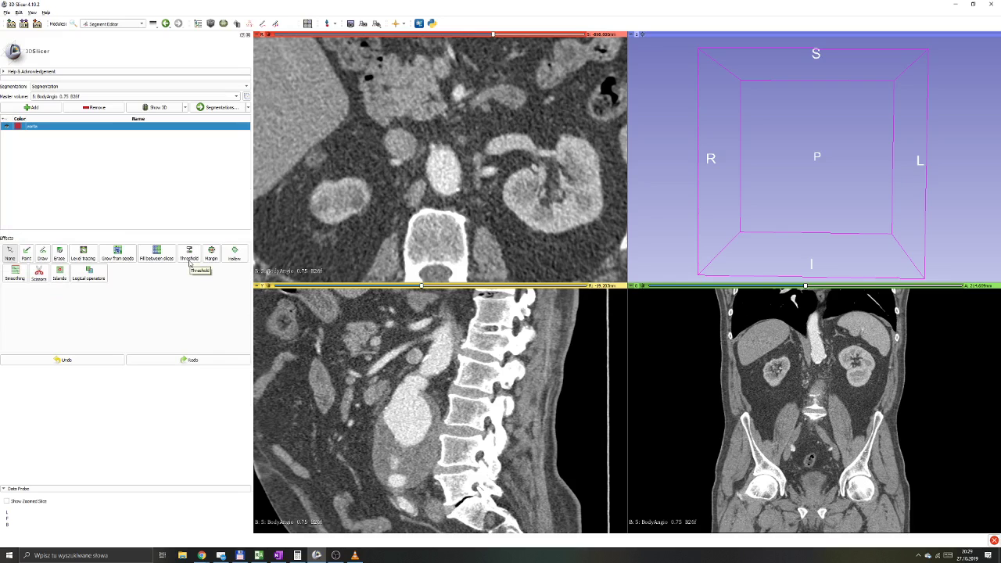
pyautogui.click(189, 261)
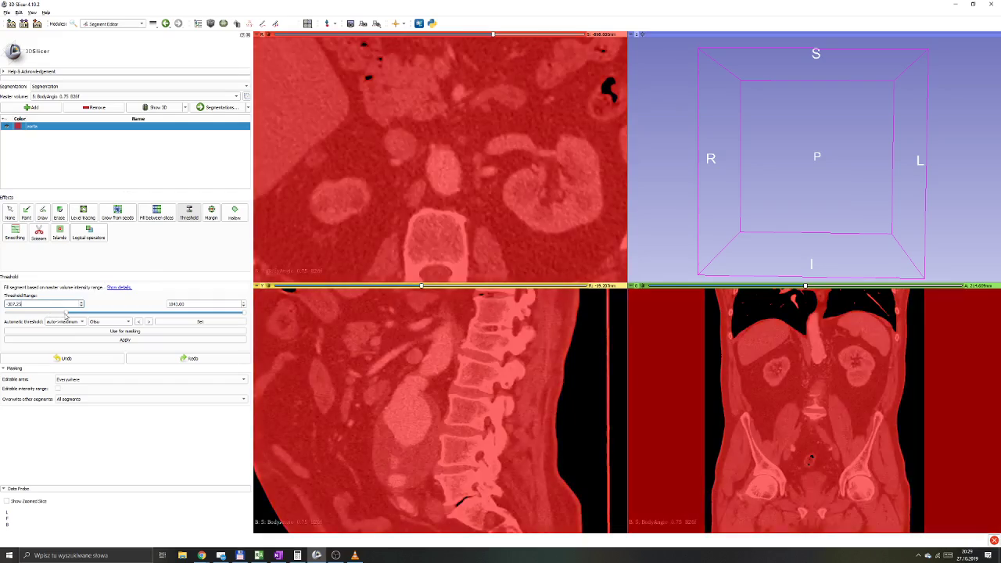
pyautogui.moveTo(37, 311); pyautogui.dragTo(106, 313)
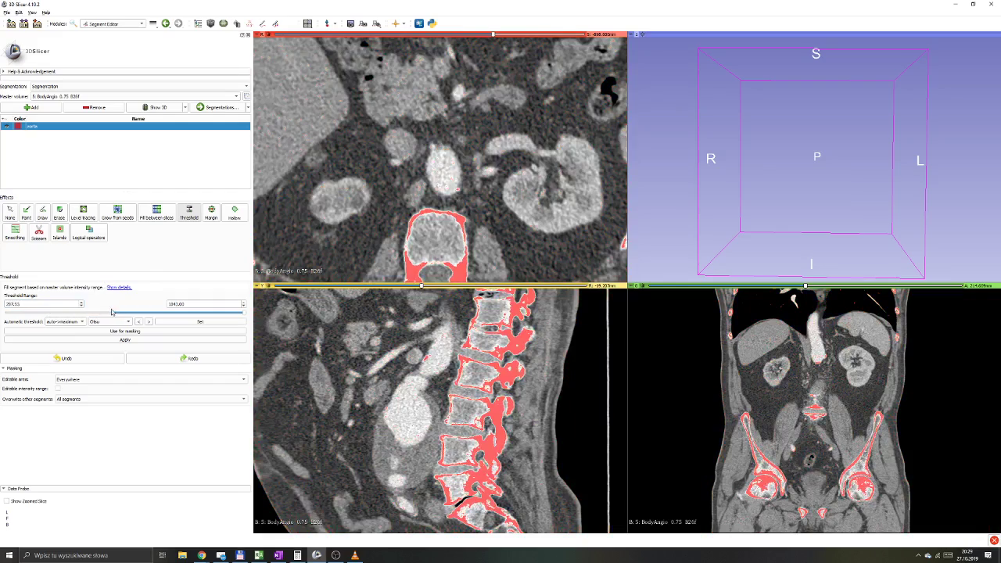
pyautogui.moveTo(246, 314); pyautogui.dragTo(243, 315)
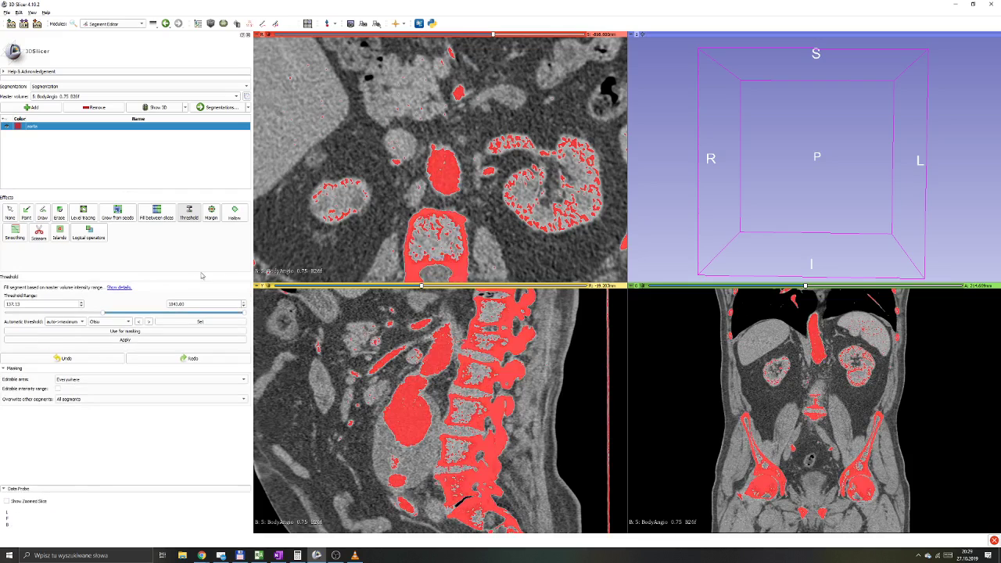
pyautogui.moveTo(245, 314); pyautogui.dragTo(244, 316)
# - Fine-tune the threshold range to about 137–1844 so vessels and bones stay highlighted
pyautogui.moveTo(105, 316)
pyautogui.mouseDown()
pyautogui.moveTo(92, 314)
pyautogui.moveTo(101, 312)
pyautogui.mouseUp()
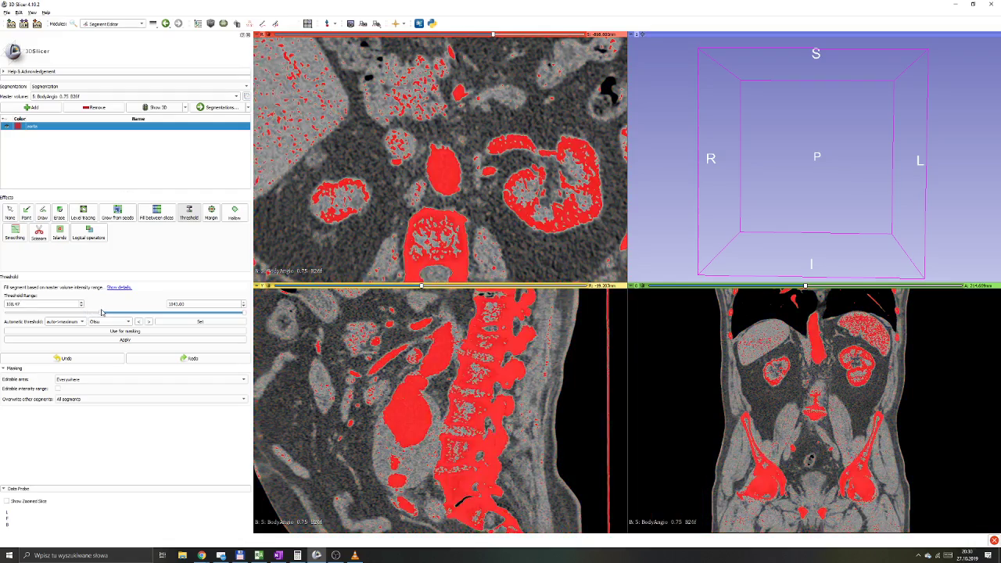
pyautogui.moveTo(101, 312); pyautogui.dragTo(106, 313)
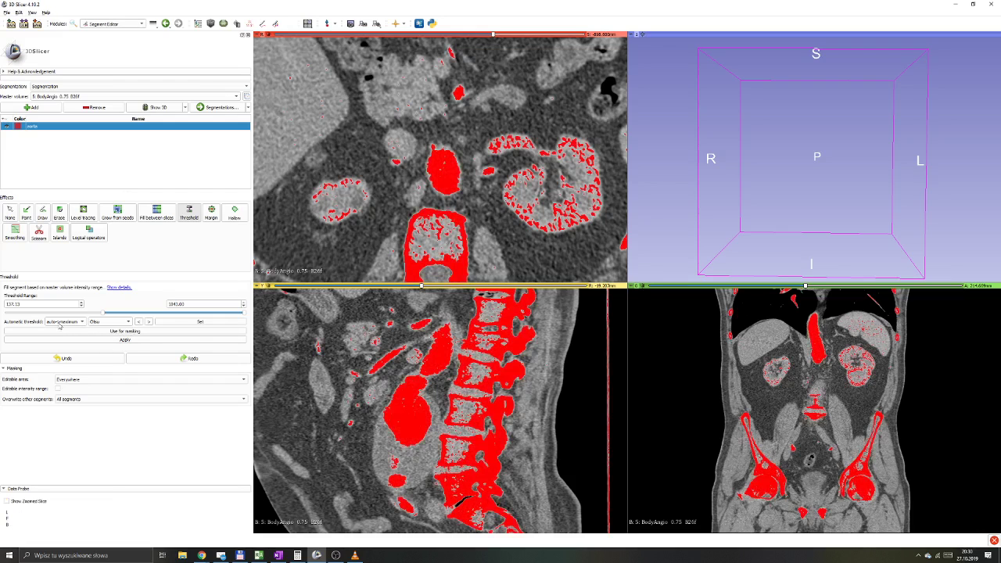
pyautogui.click(84, 322)
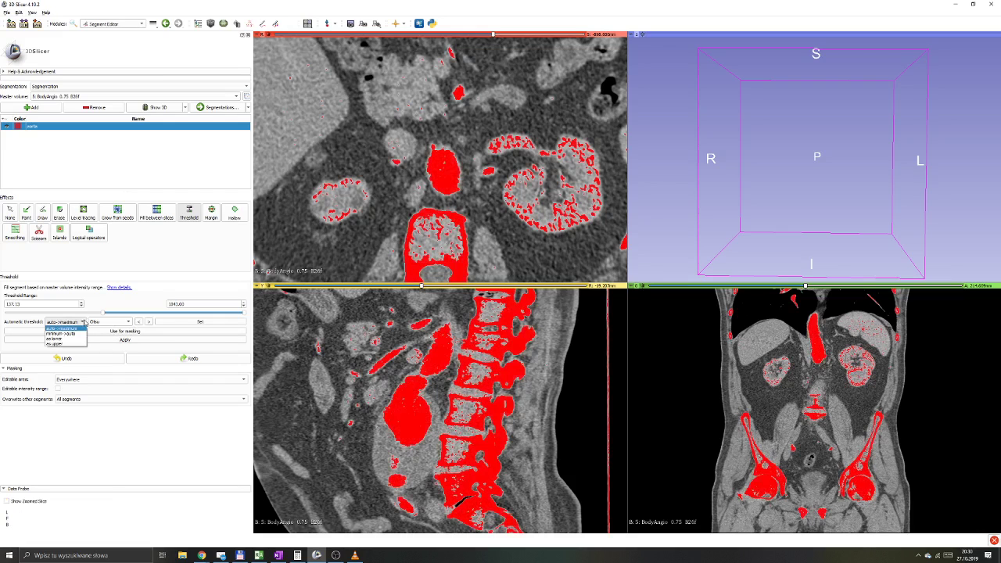
pyautogui.click(82, 327)
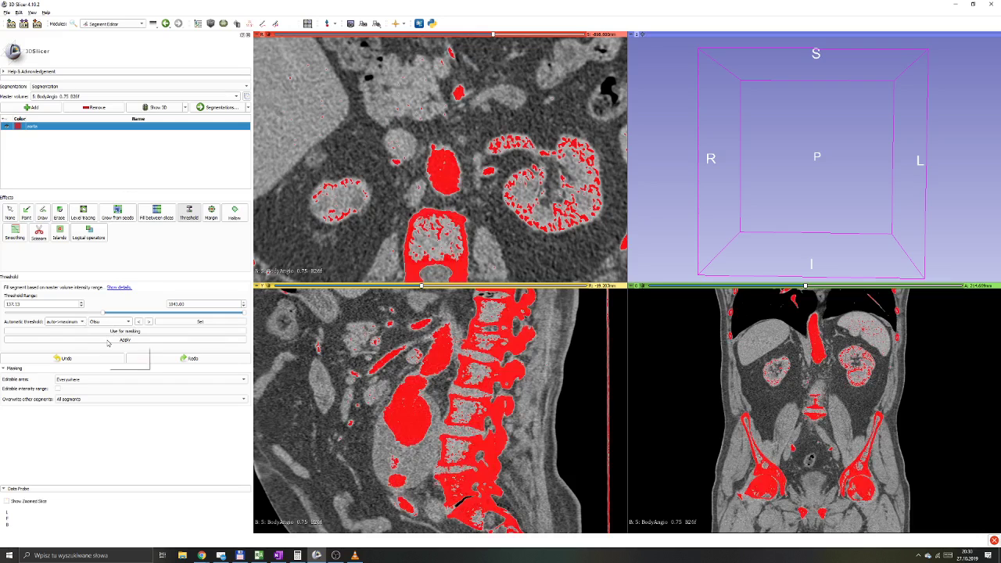
# - Apply the threshold to the aorta segment, then review several axial slices to confirm aorta, kidneys and bones are filled red
pyautogui.click(110, 341)
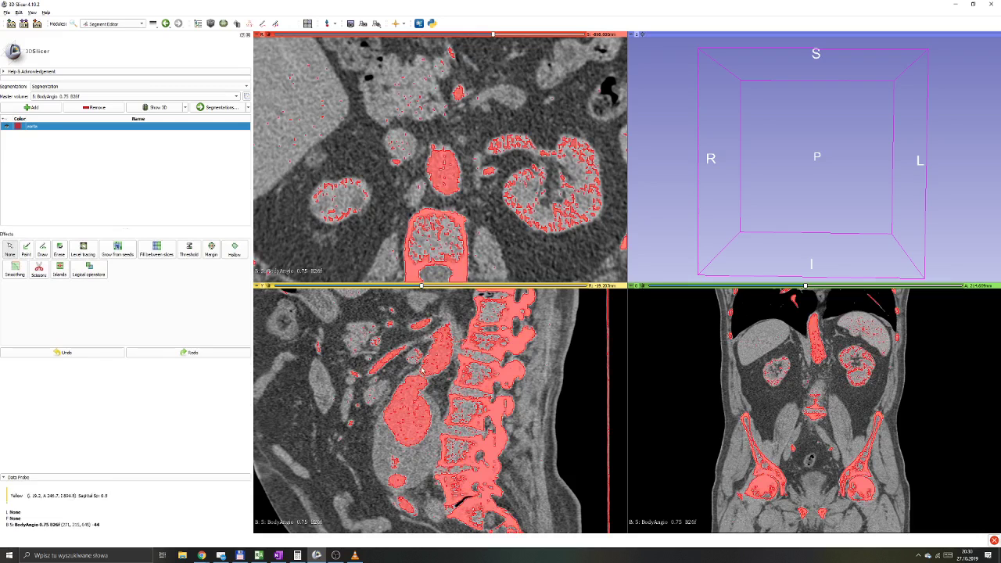
pyautogui.press('r')
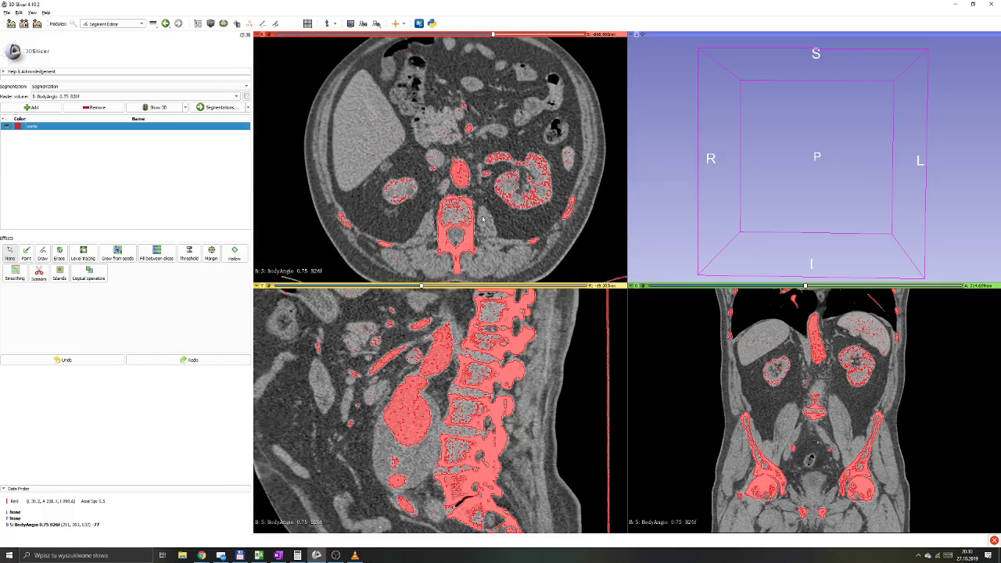
pyautogui.press('r')
pyautogui.moveTo(493, 35)
pyautogui.mouseDown()
pyautogui.moveTo(524, 36)
pyautogui.moveTo(468, 35)
pyautogui.mouseUp()
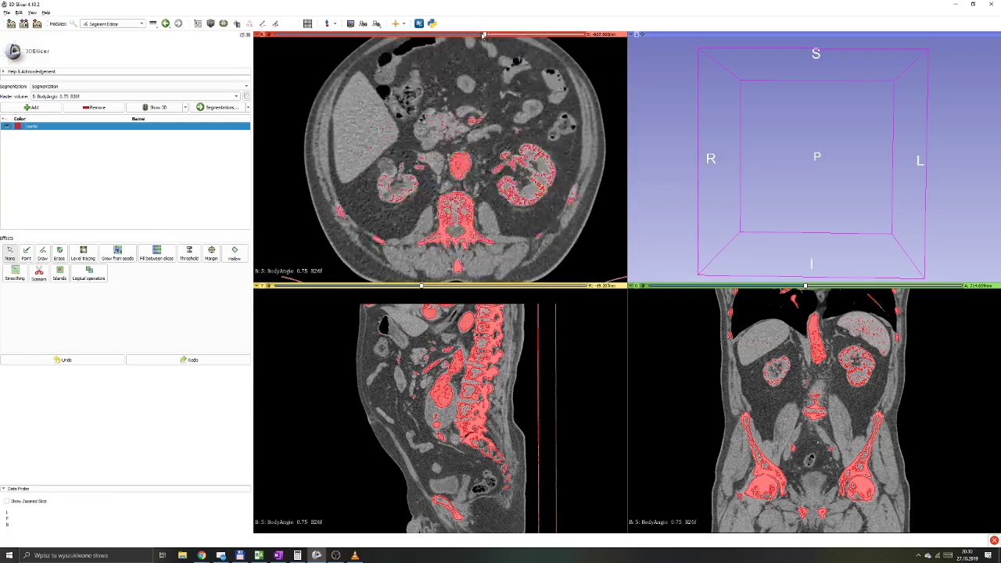
pyautogui.moveTo(469, 35)
pyautogui.mouseDown()
pyautogui.moveTo(451, 36)
pyautogui.moveTo(522, 36)
pyautogui.moveTo(502, 36)
pyautogui.mouseUp()
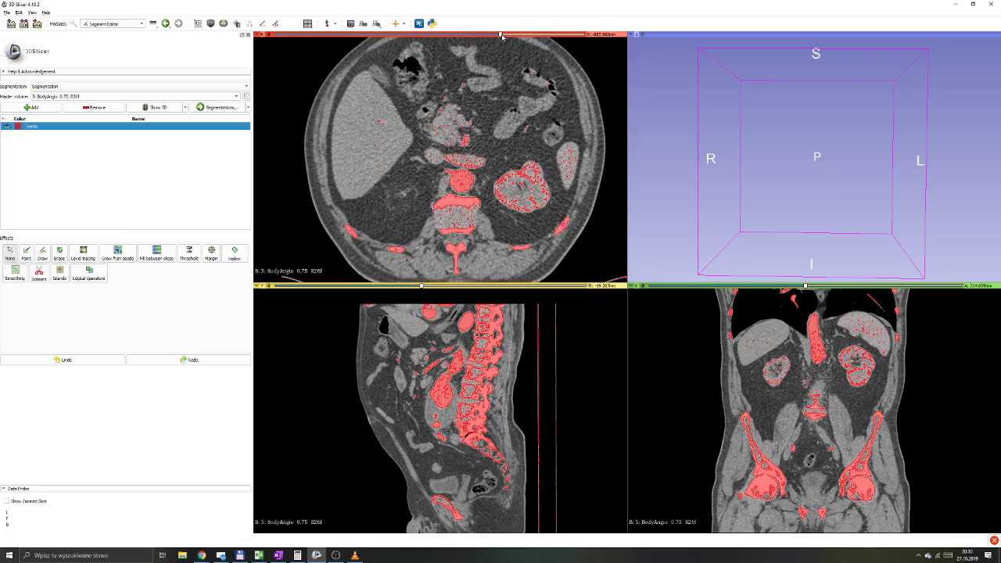